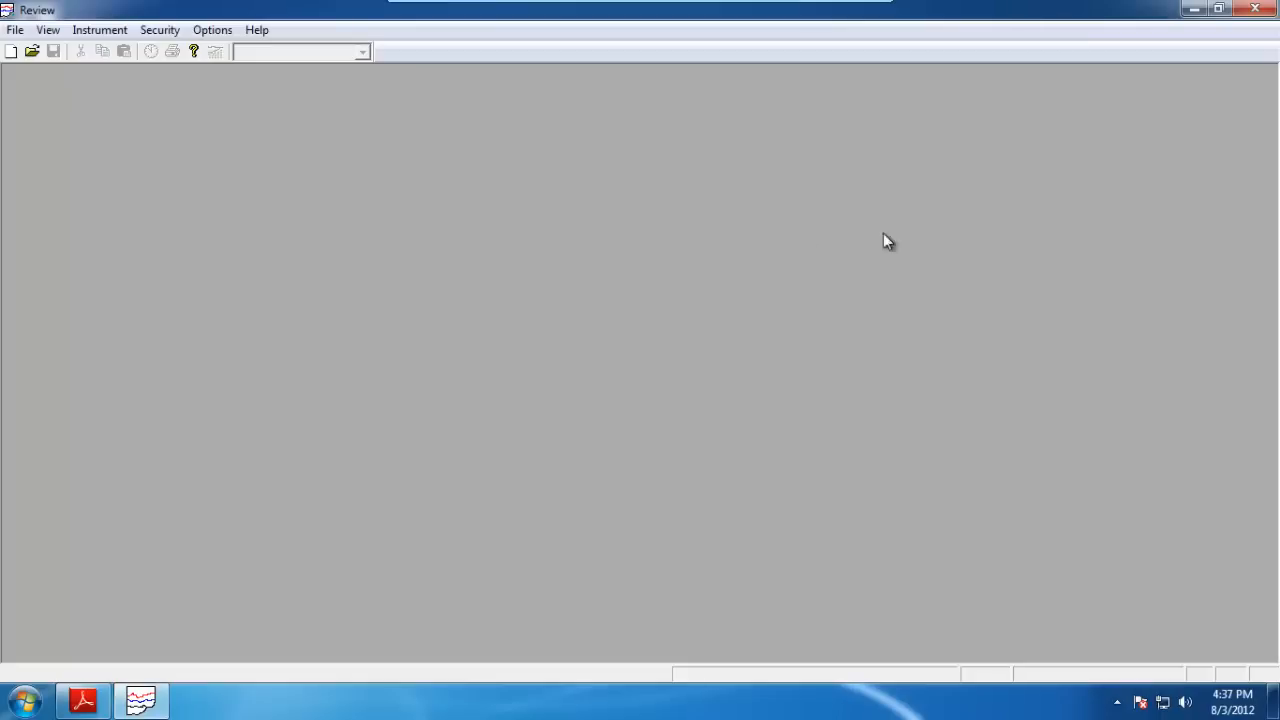
pyautogui.click(1194, 10)
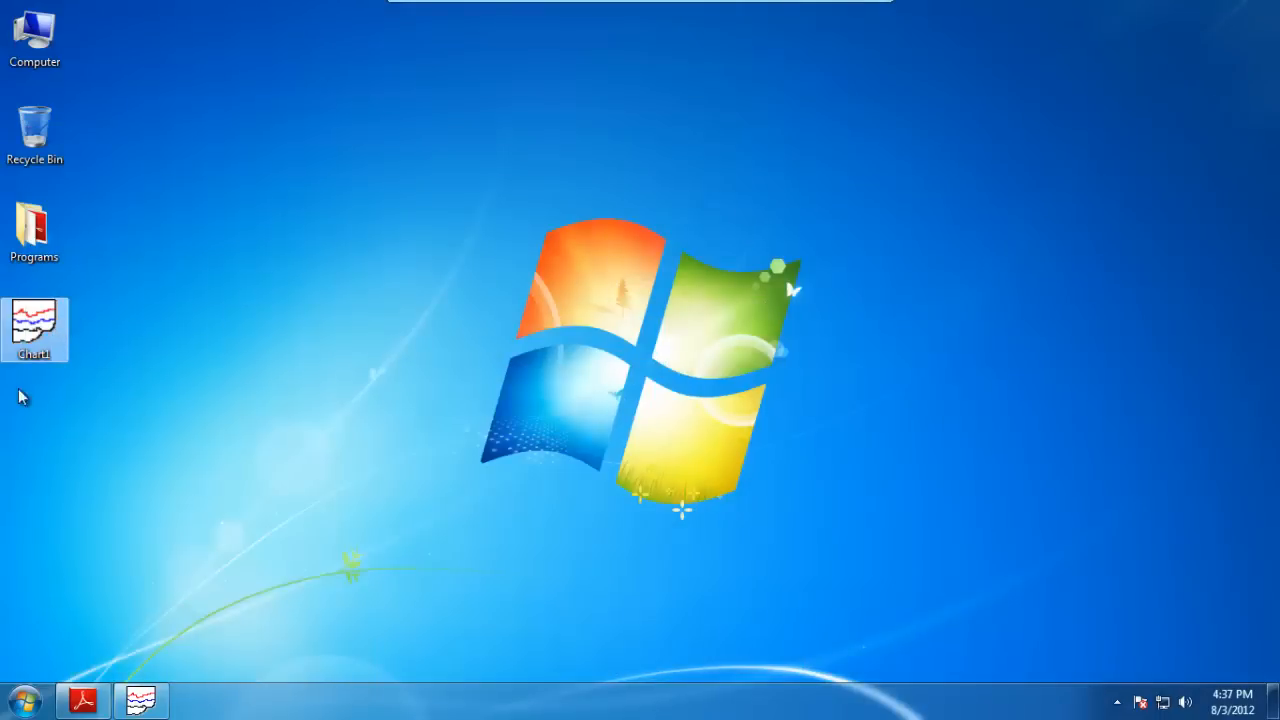
pyautogui.click(141, 700)
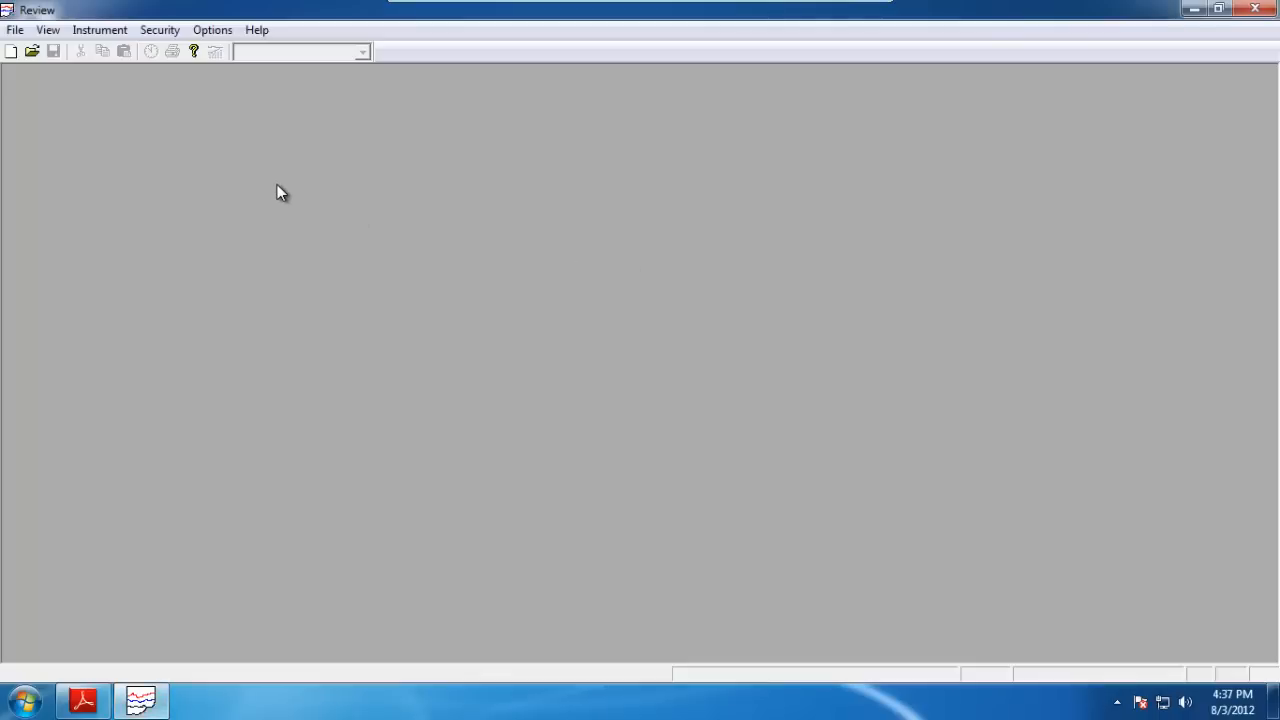
# Create a new chart and add all points from Survey Recorder 2, Group 1 to it.
pyautogui.click(16, 30)
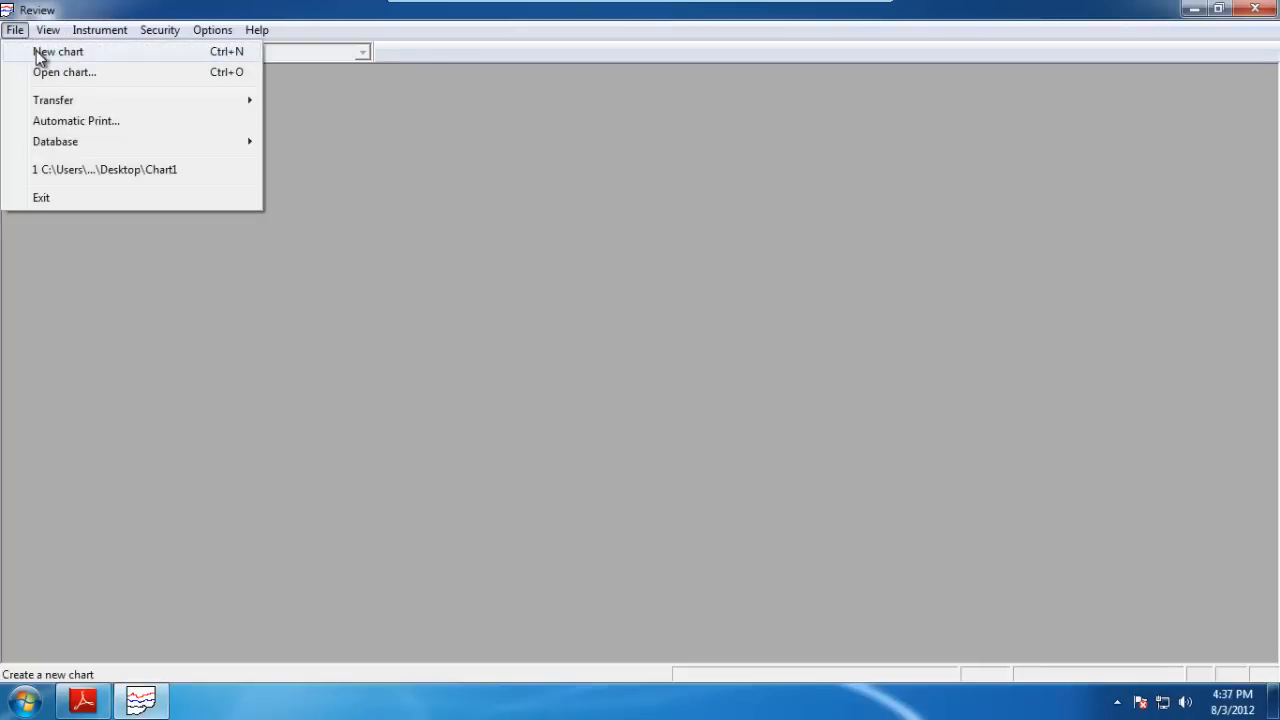
pyautogui.click(40, 52)
pyautogui.click(436, 530)
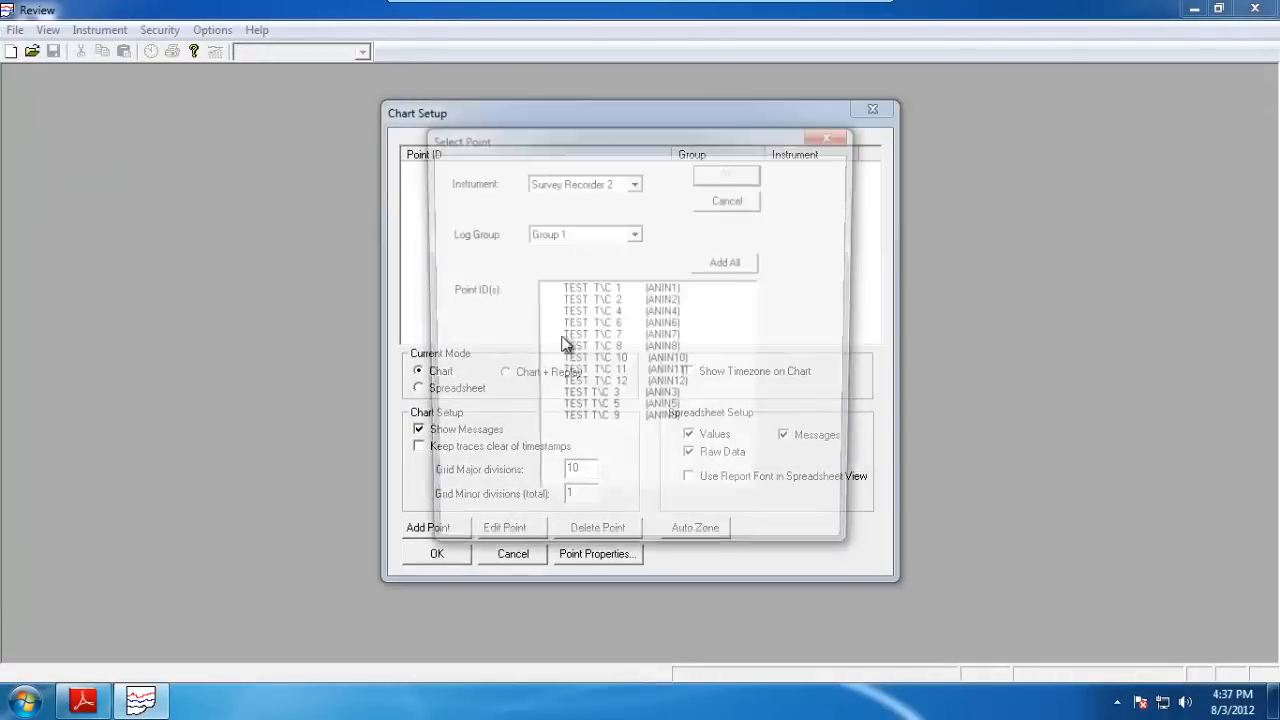
pyautogui.click(760, 262)
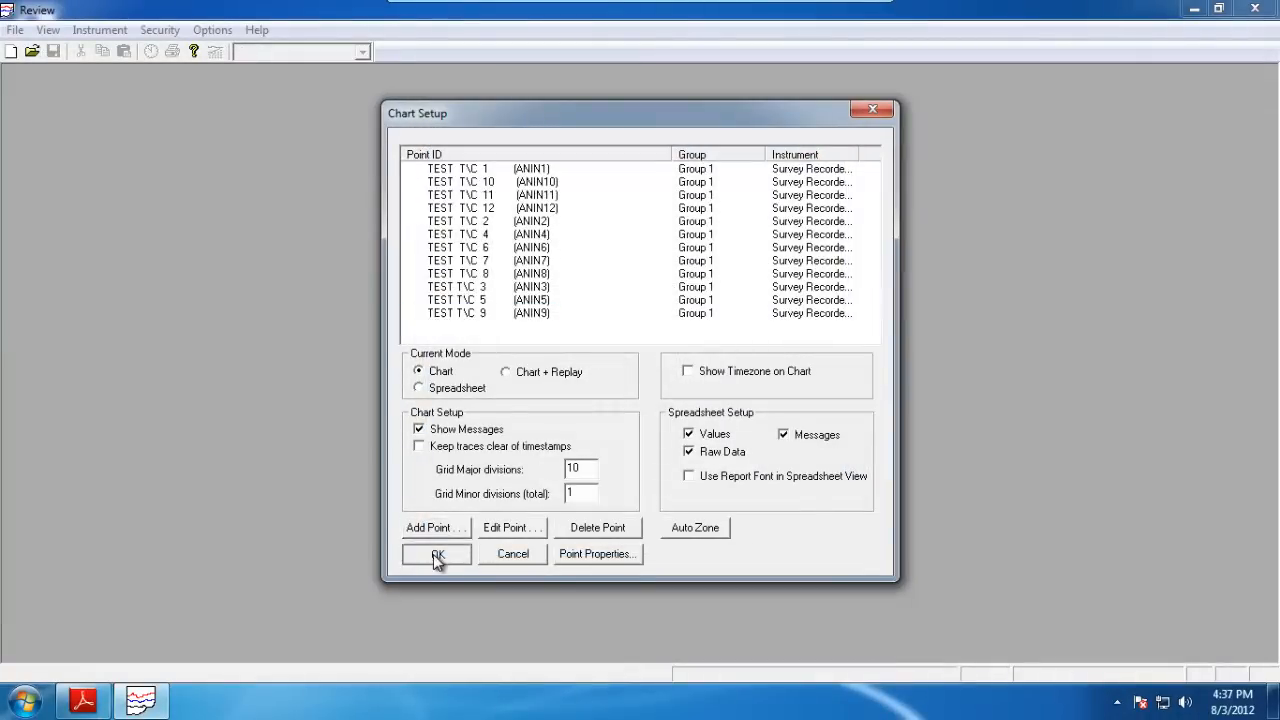
pyautogui.click(436, 556)
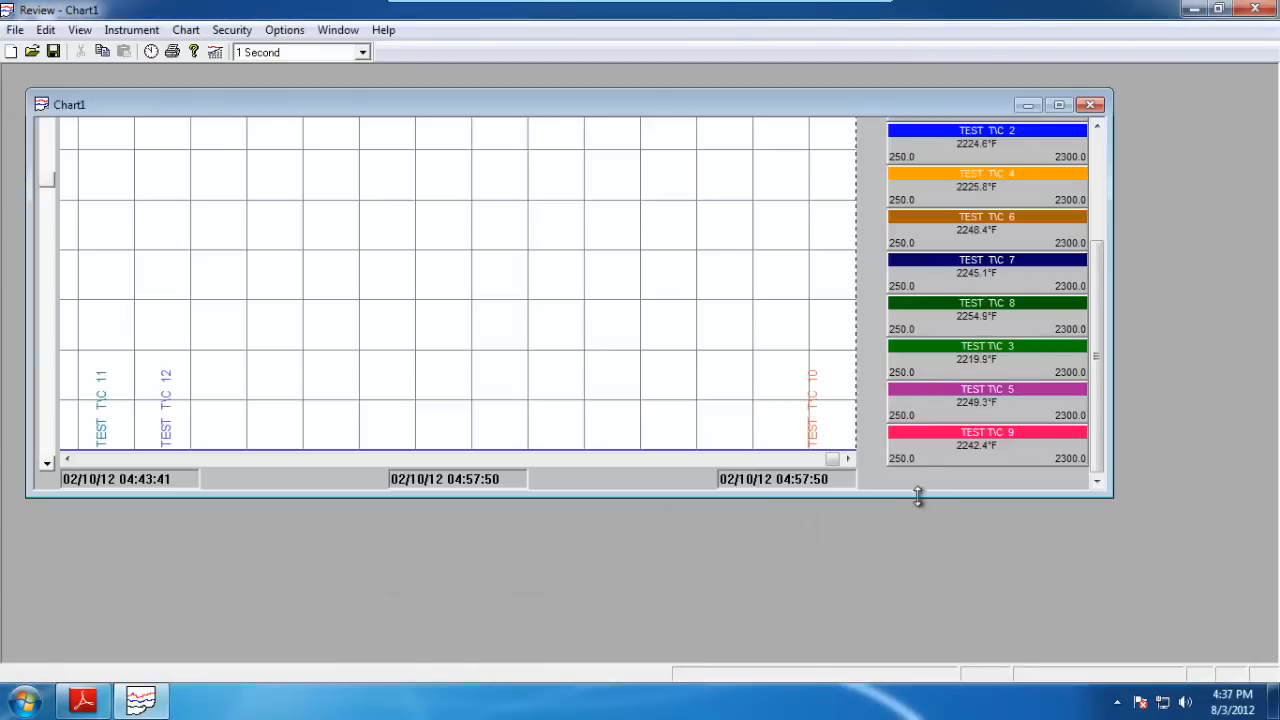
# Resize the chart window taller, then close the chart.
pyautogui.moveTo(920, 495); pyautogui.dragTo(920, 589)
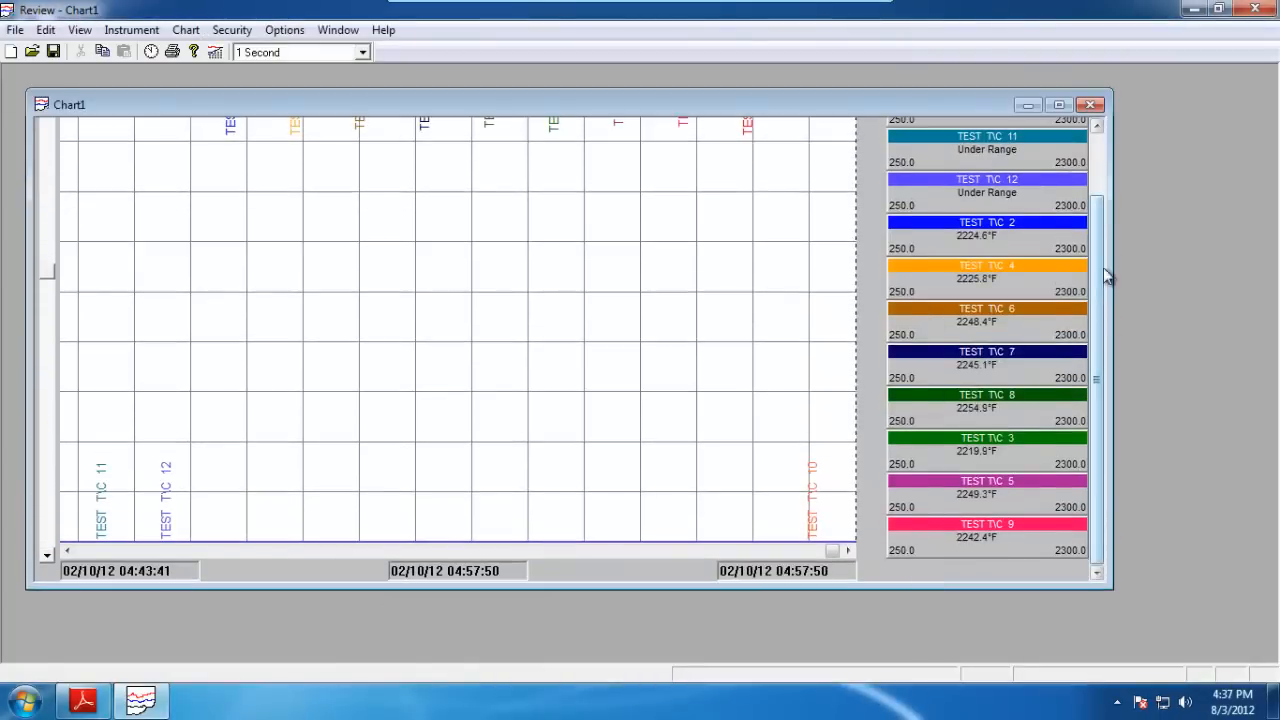
pyautogui.click(16, 30)
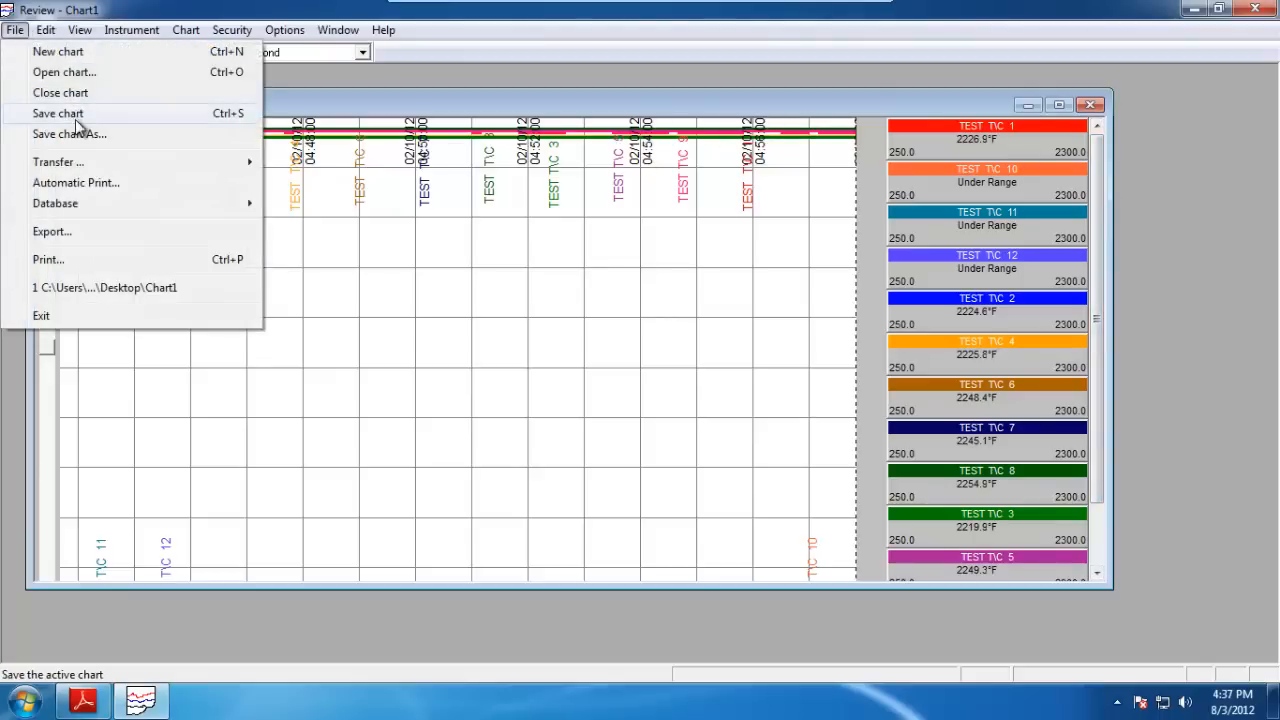
pyautogui.click(1092, 106)
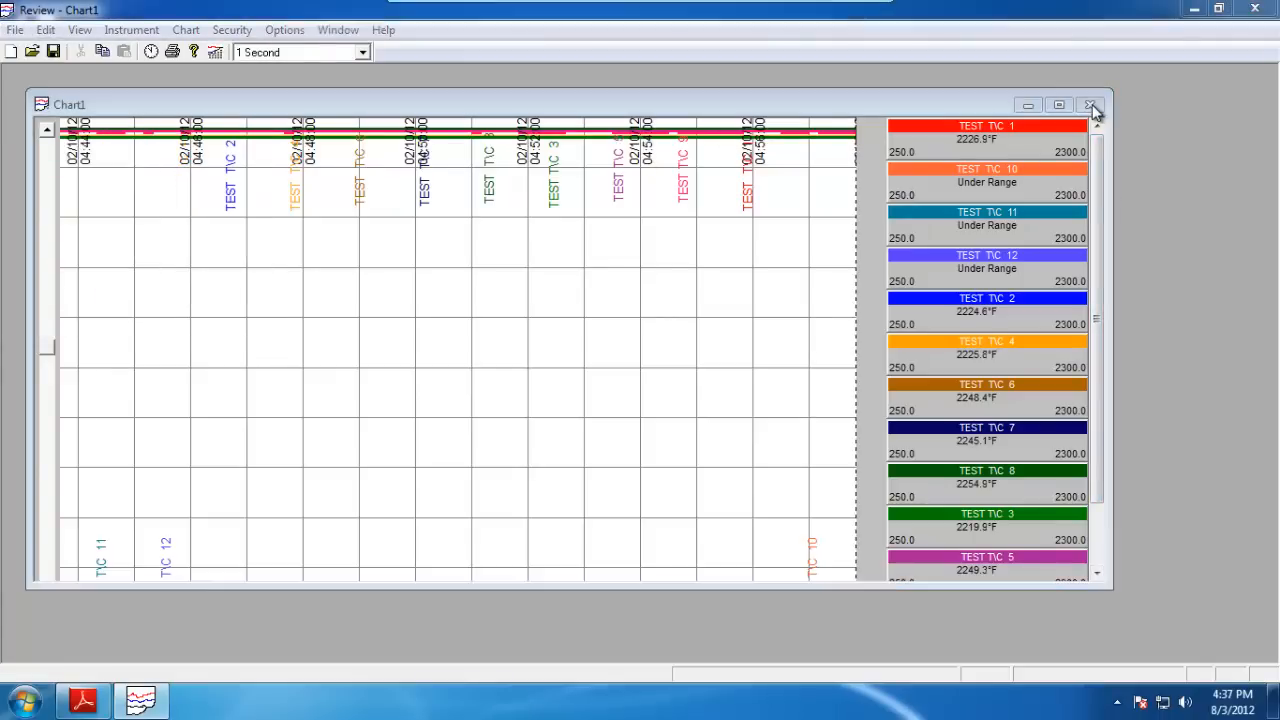
pyautogui.click(686, 392)
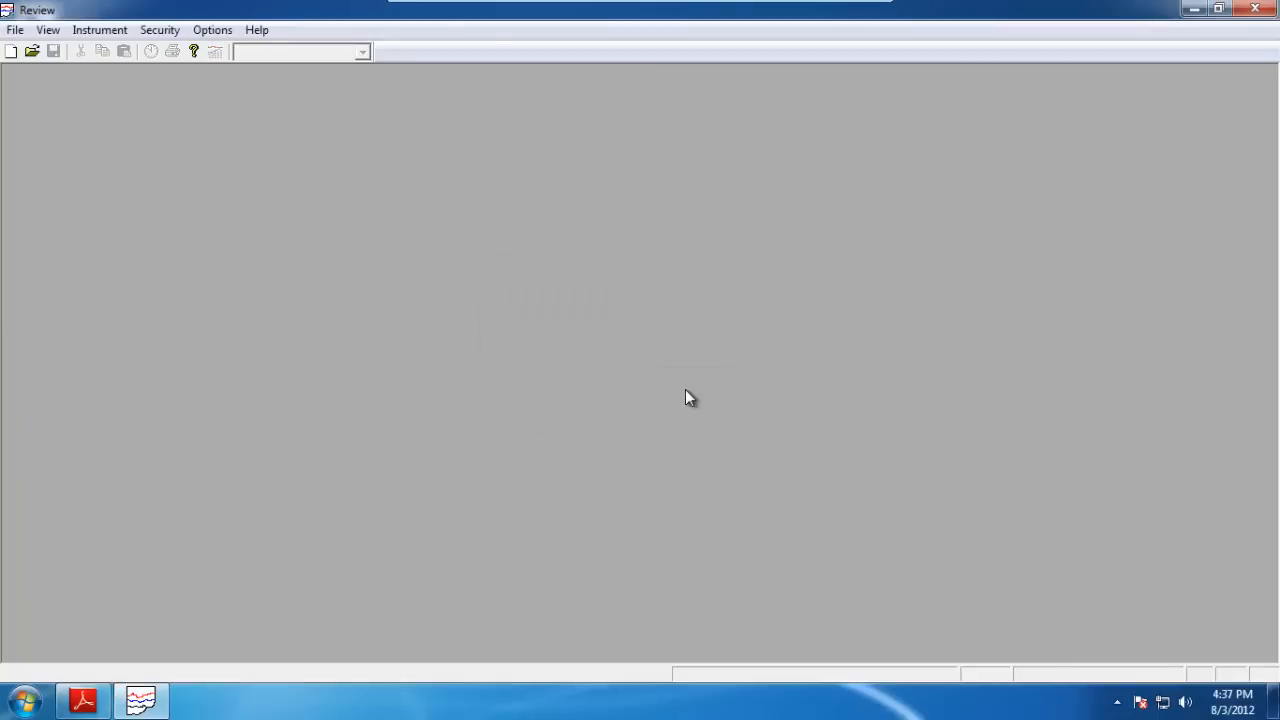
# Add a new automatic print entry for instrument Survey Recorder 2 with log group Group 1.
pyautogui.click(16, 30)
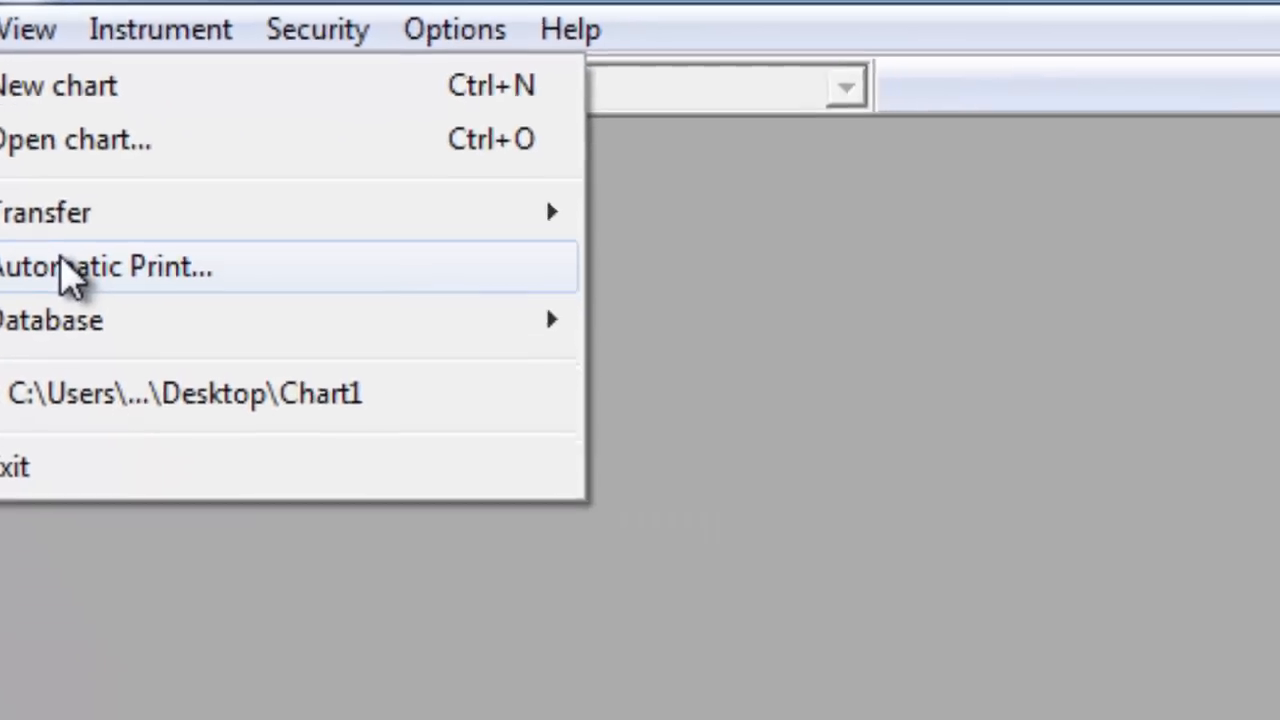
pyautogui.click(213, 400)
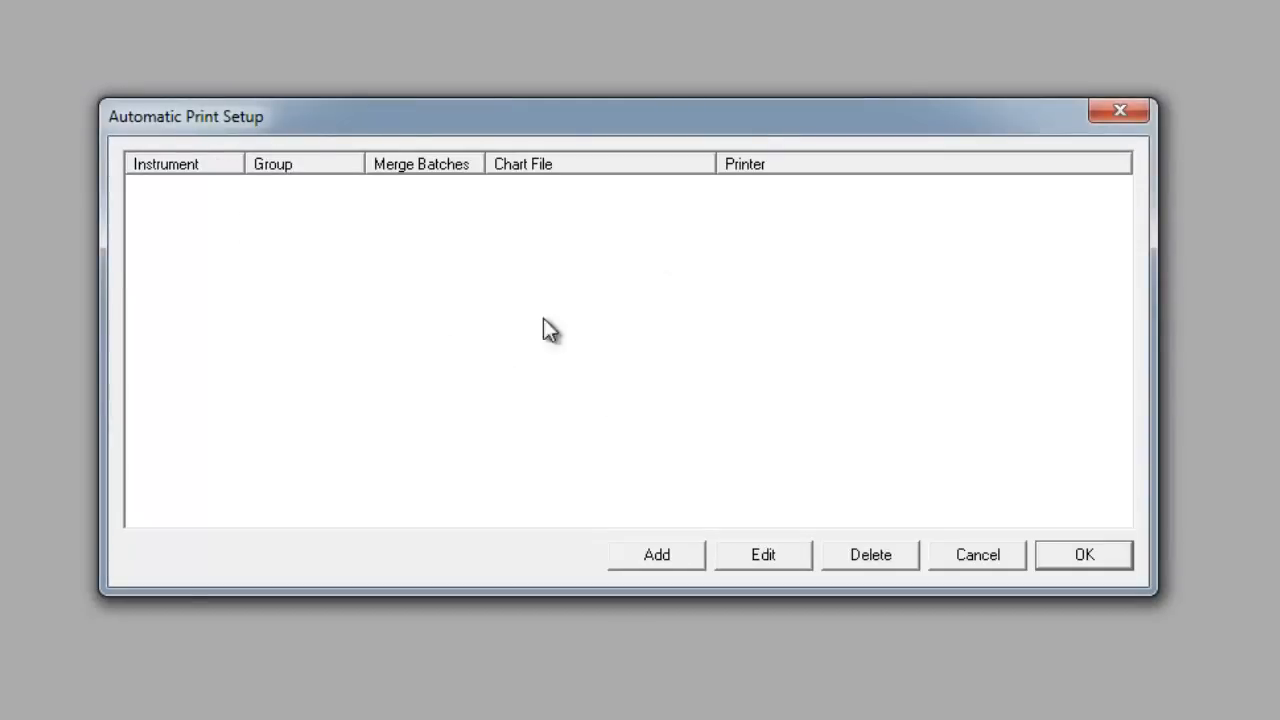
pyautogui.click(646, 561)
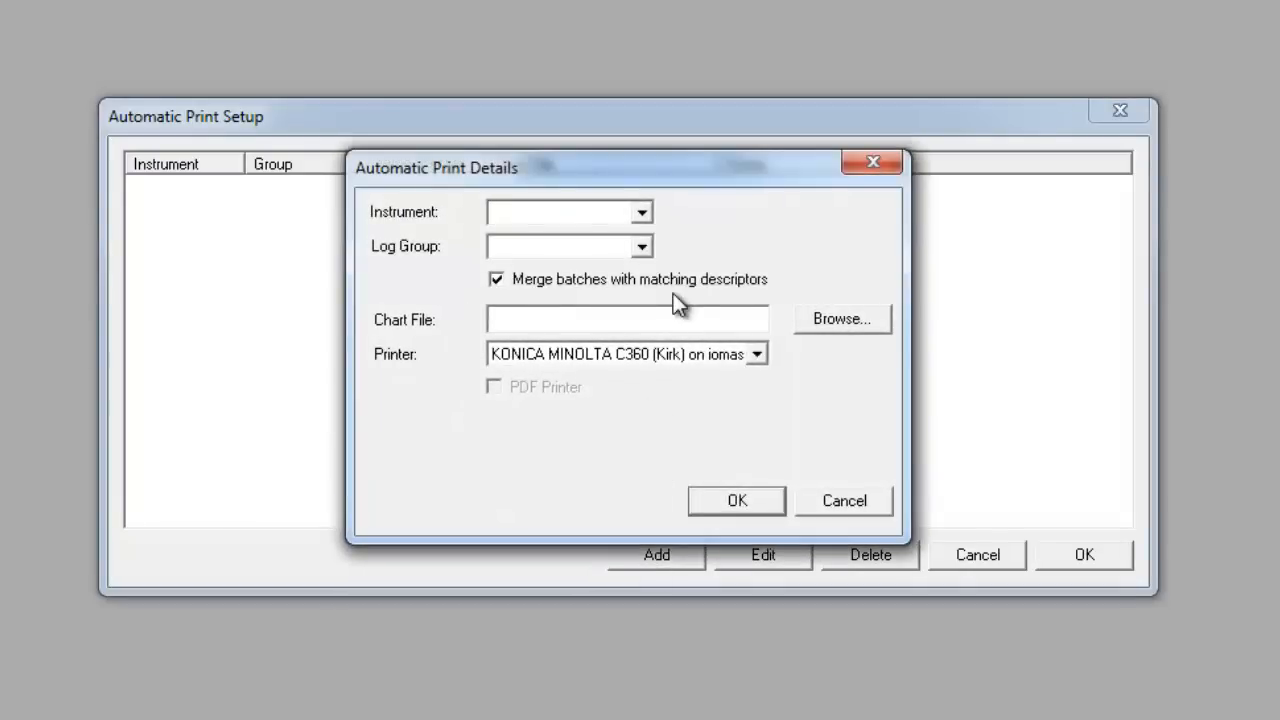
pyautogui.click(641, 211)
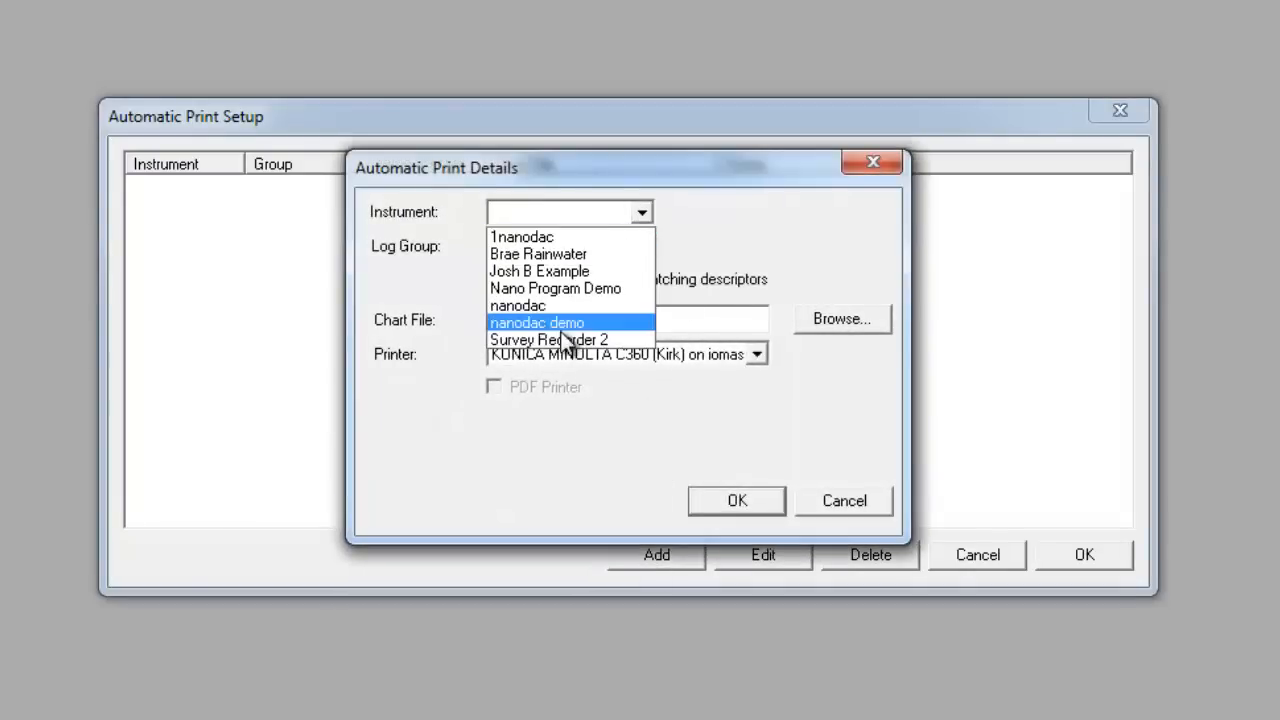
pyautogui.click(559, 343)
pyautogui.click(640, 246)
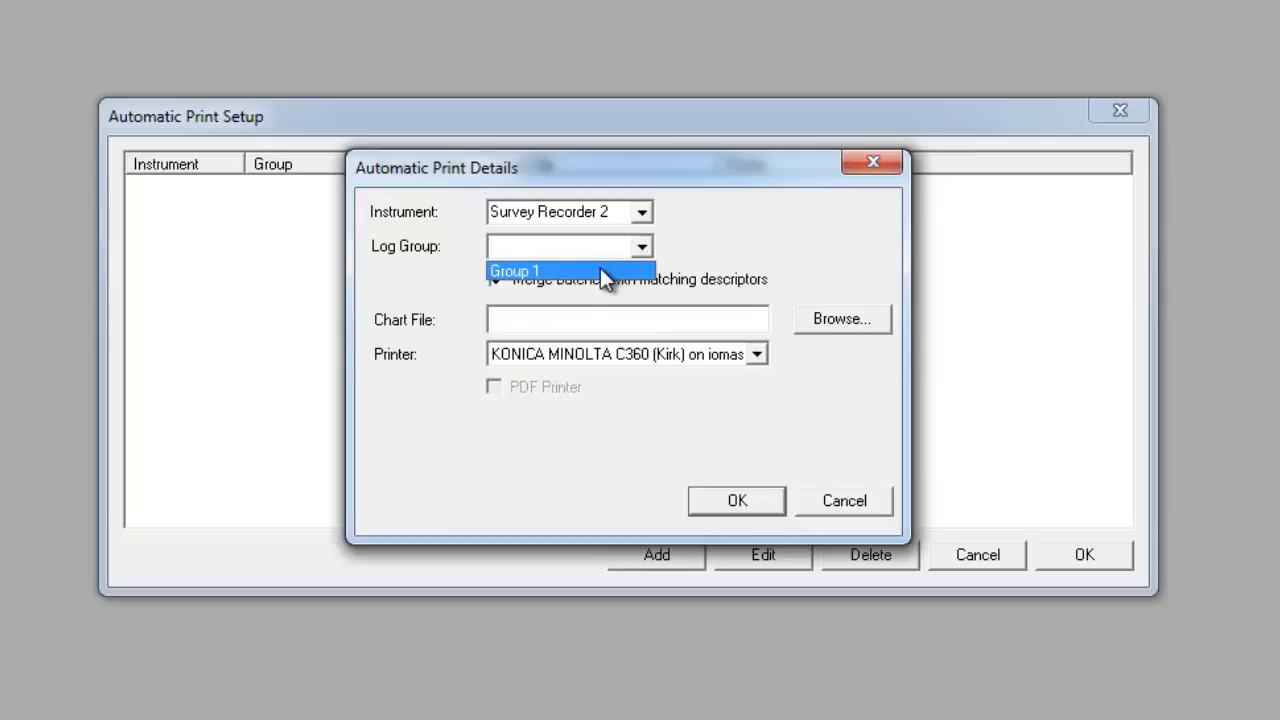
pyautogui.click(604, 277)
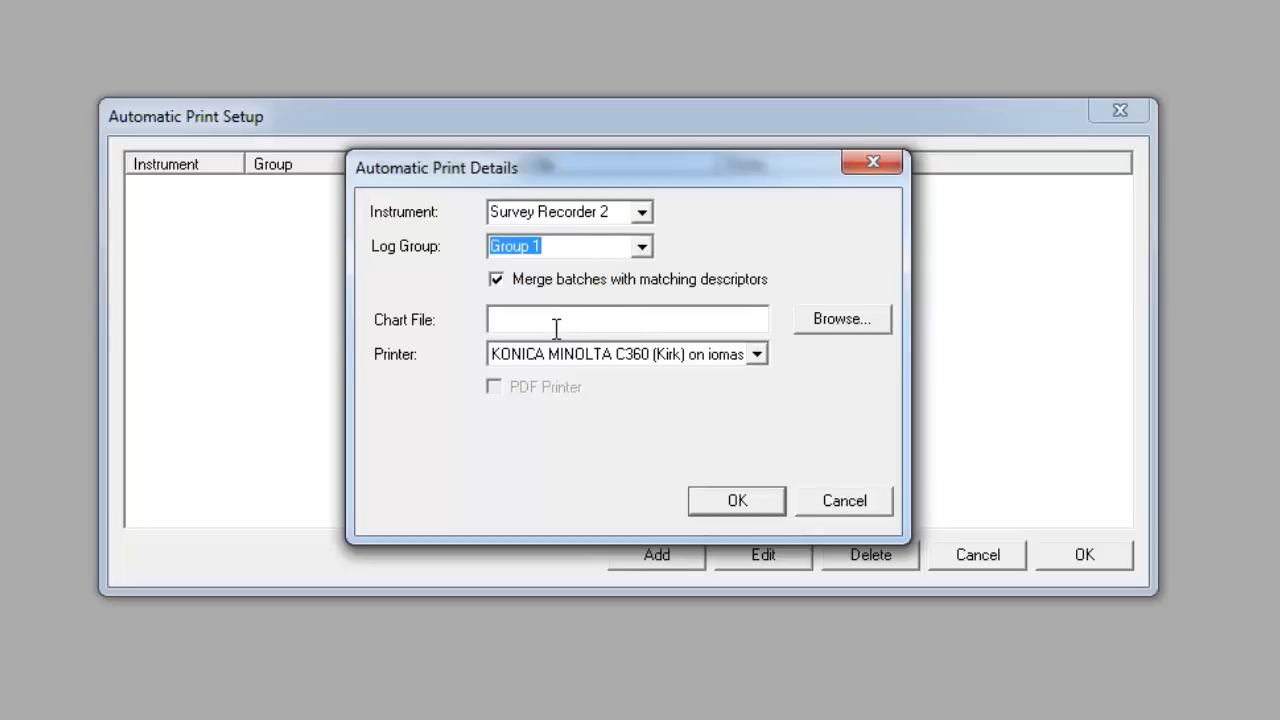
# Browse for and select the Chart1 chart file on the Desktop as the entry's chart file.
pyautogui.click(825, 321)
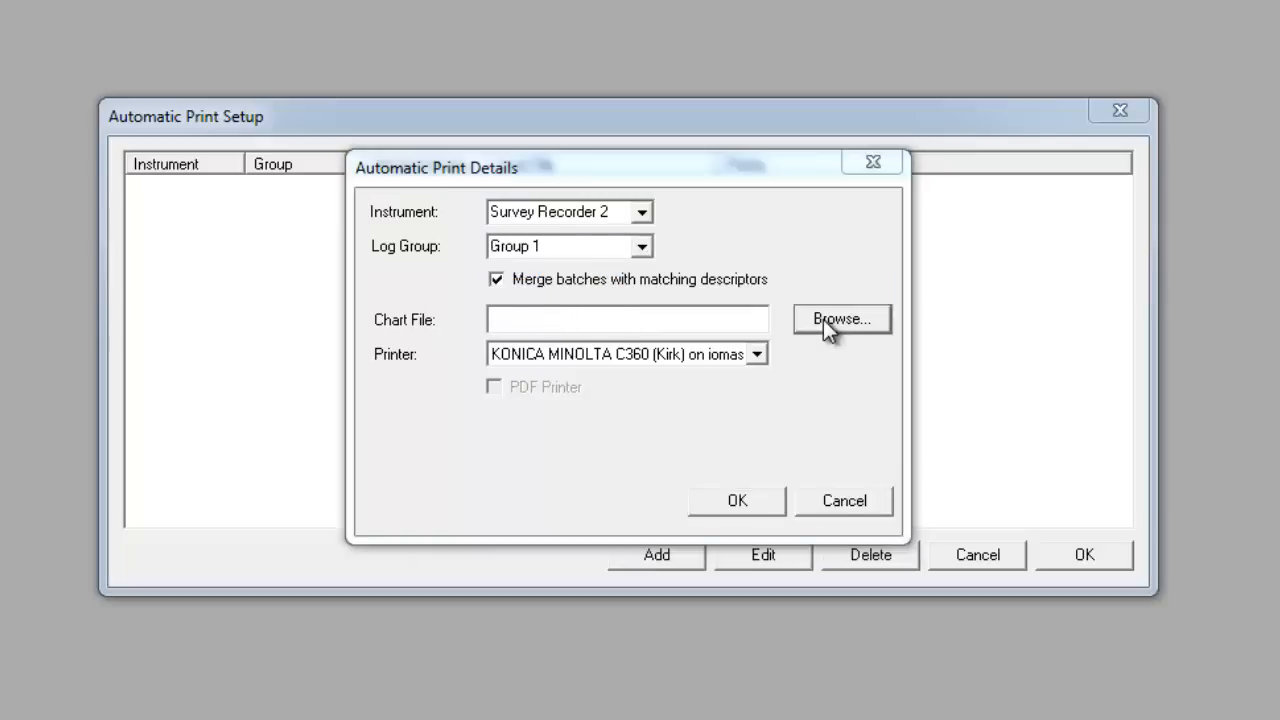
pyautogui.moveTo(1065, 397); pyautogui.dragTo(1070, 482)
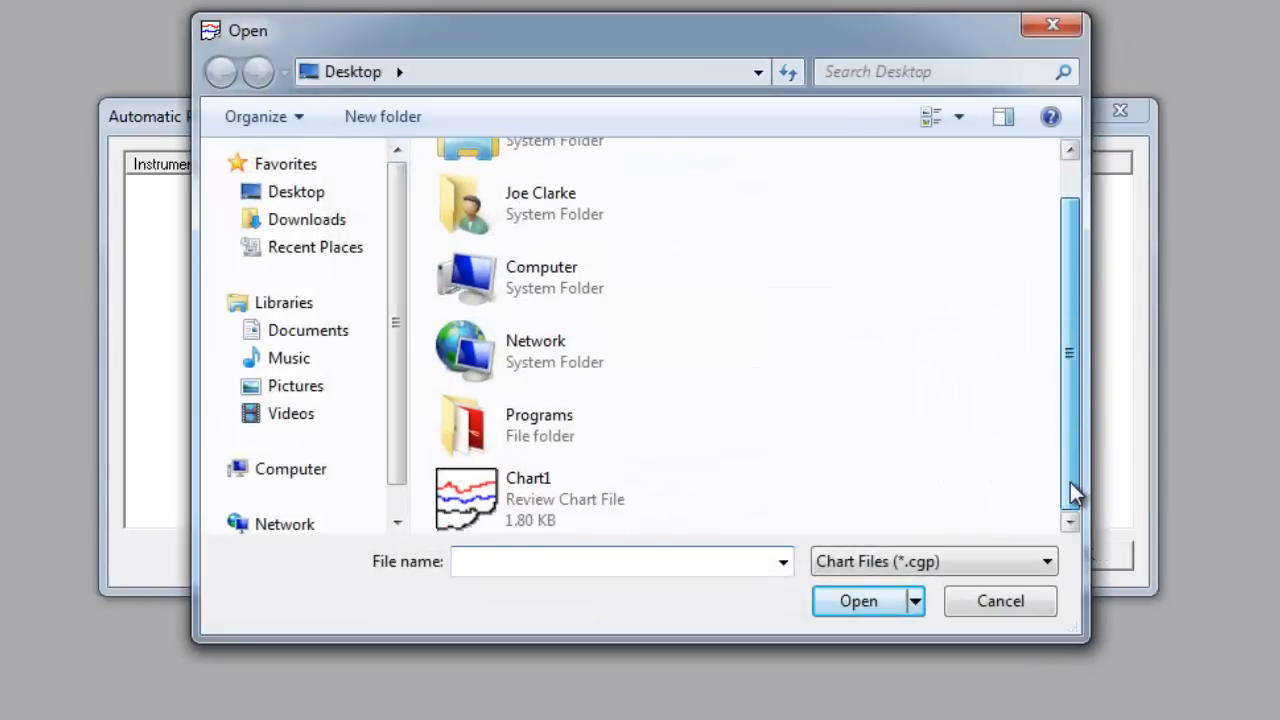
pyautogui.click(555, 496)
pyautogui.click(848, 610)
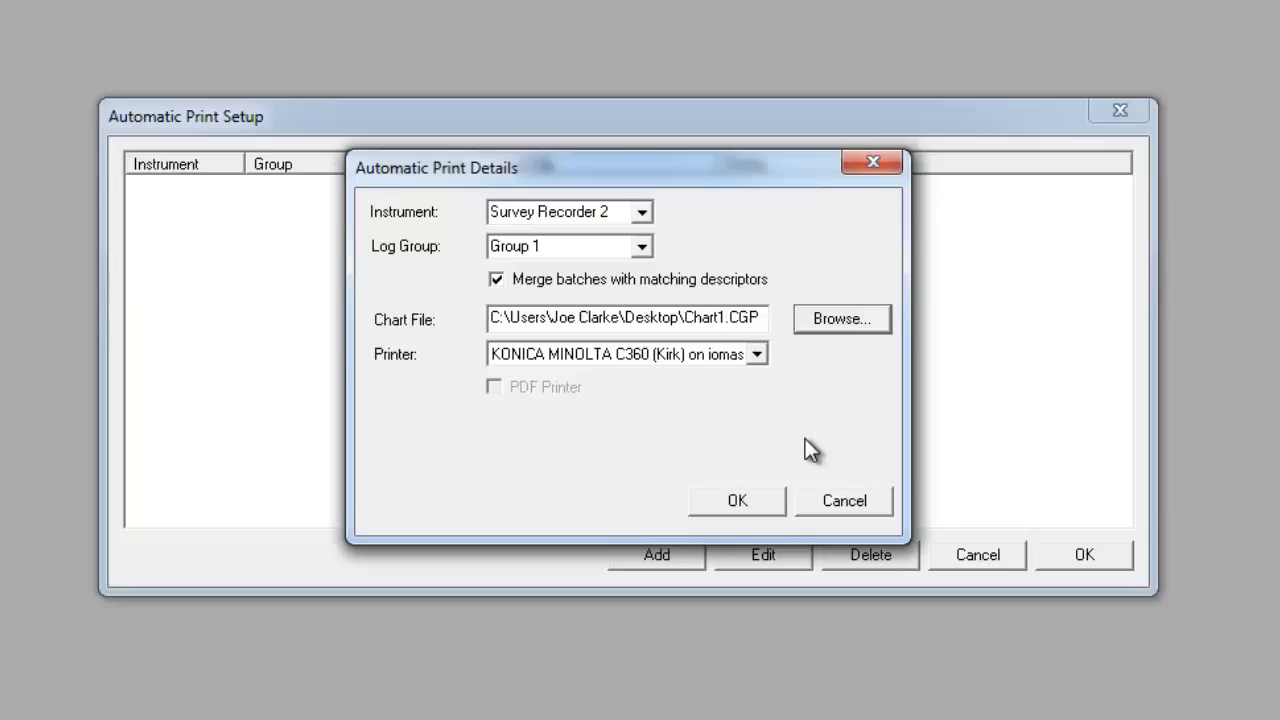
# Confirm the automatic print entry with batch merging on and the KONICA MINOLTA C360 (Kirk) printer, then save the setup.
pyautogui.click(499, 281)
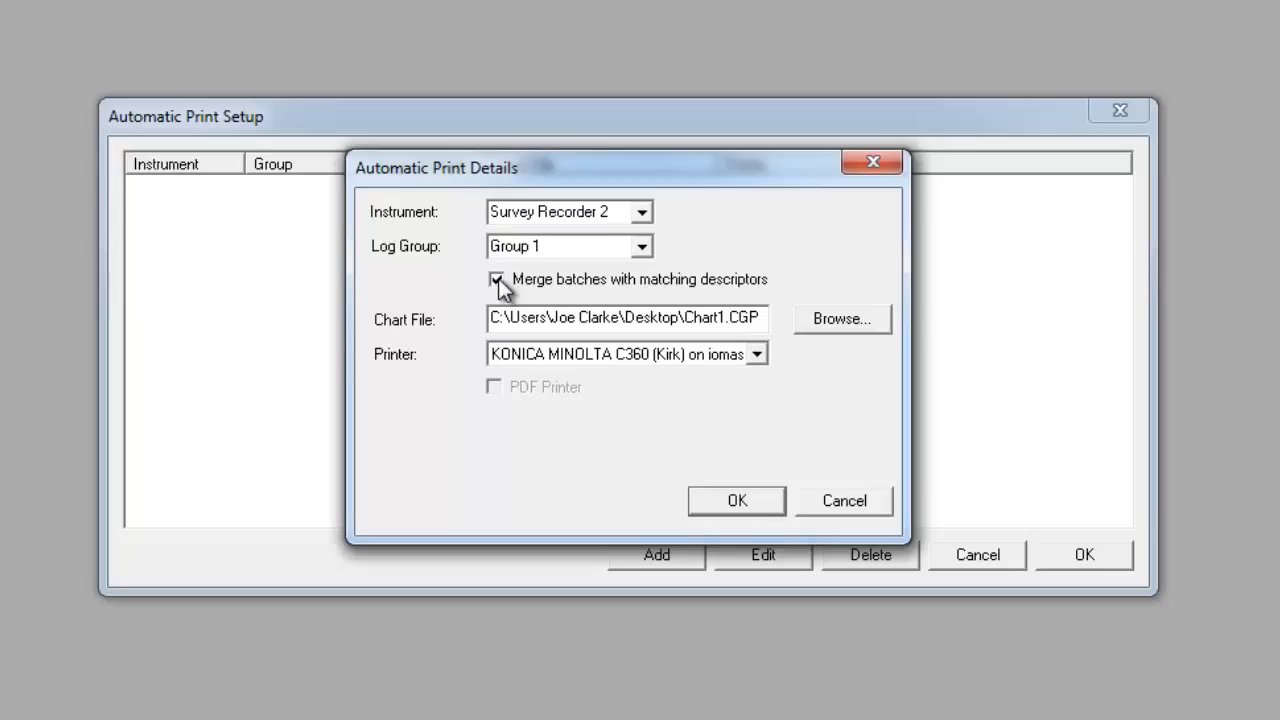
pyautogui.click(497, 279)
pyautogui.click(765, 355)
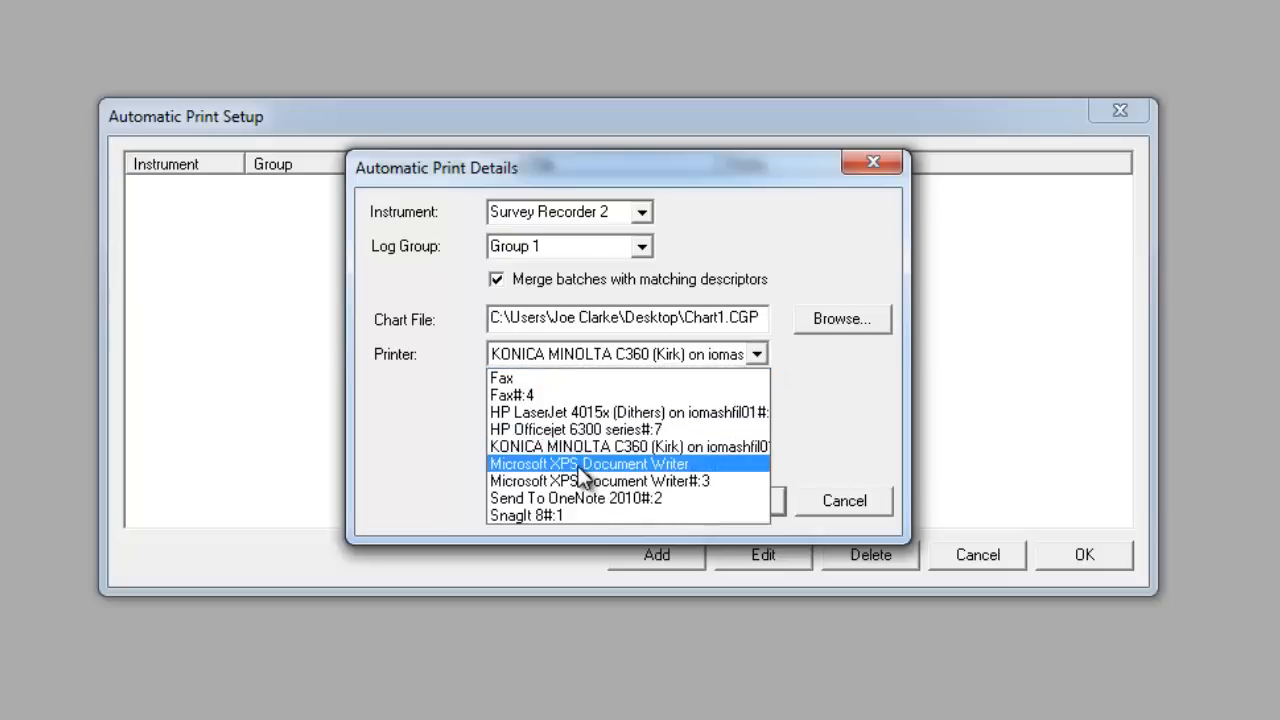
pyautogui.click(810, 439)
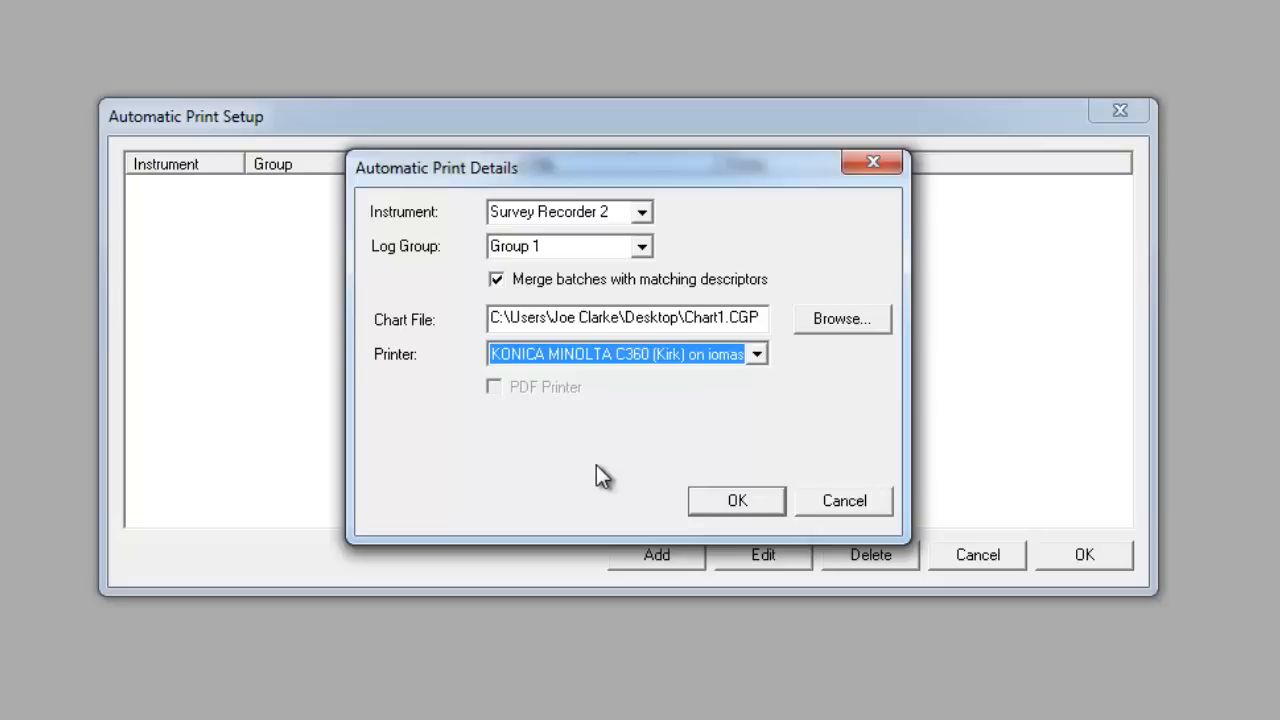
pyautogui.click(752, 498)
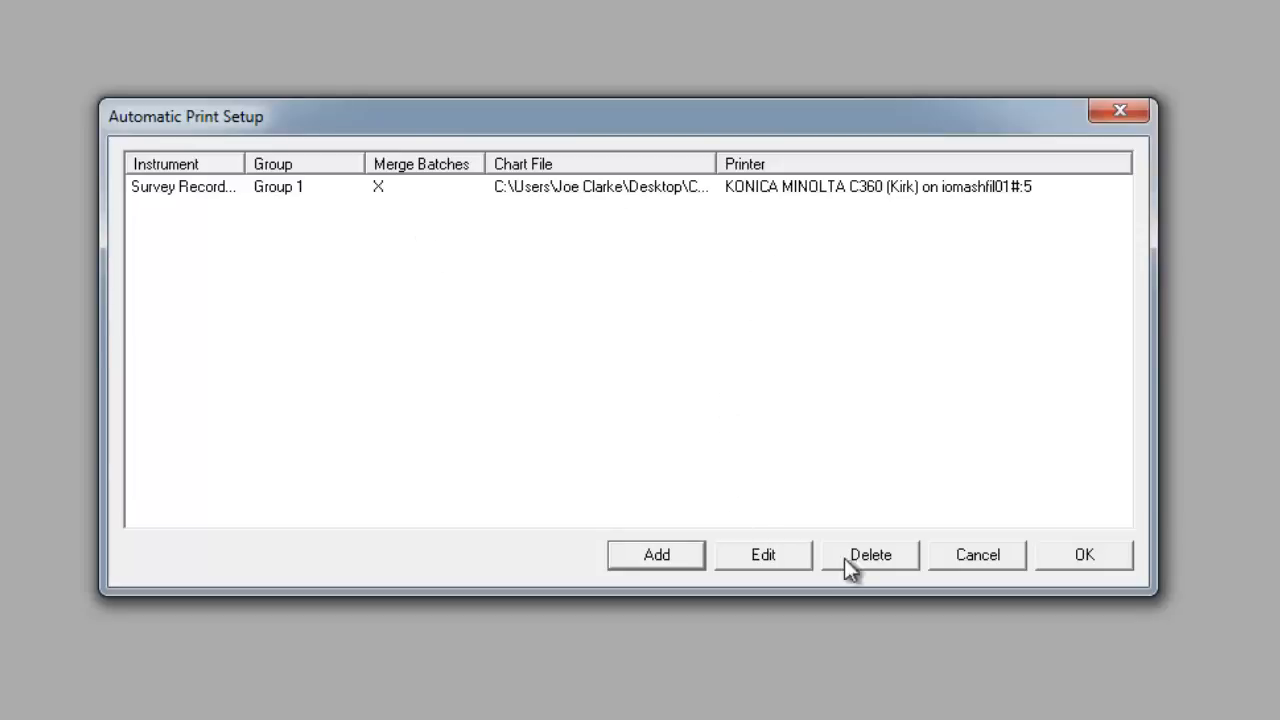
pyautogui.click(1098, 556)
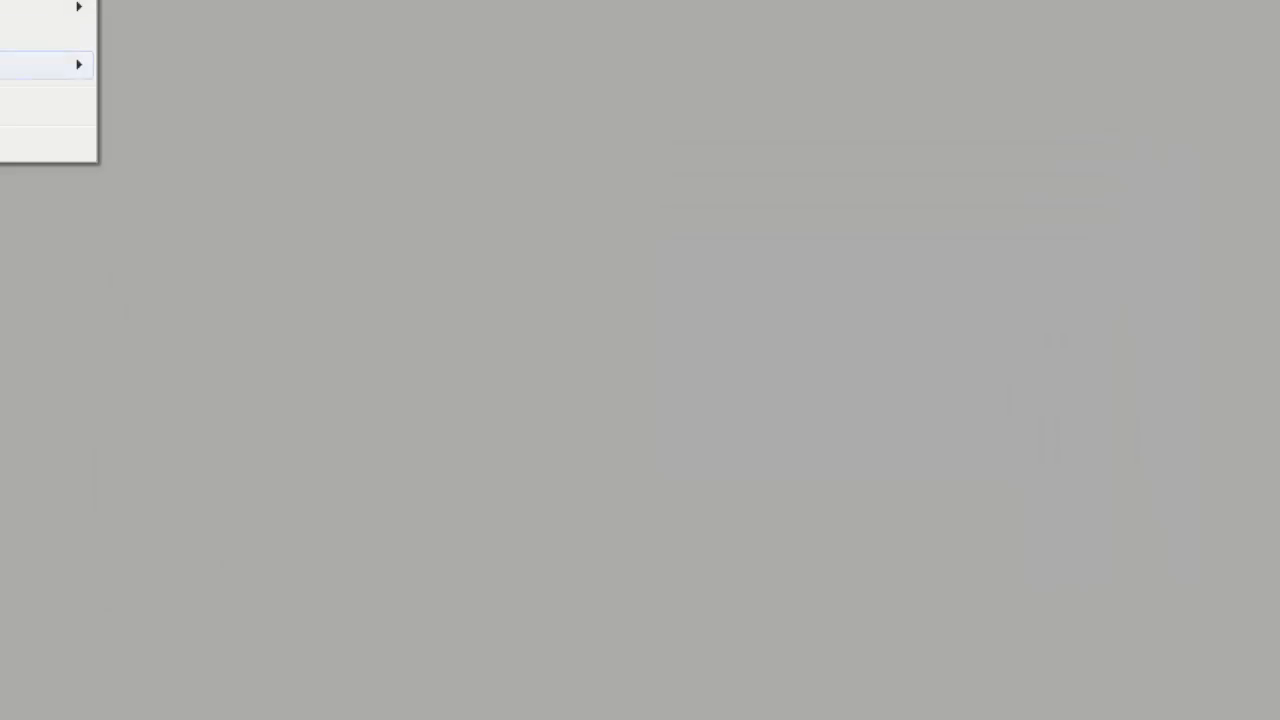
# Reopen the Survey Recorder 2 automatic print entry for editing and cancel without changes.
pyautogui.moveTo(47, 64)
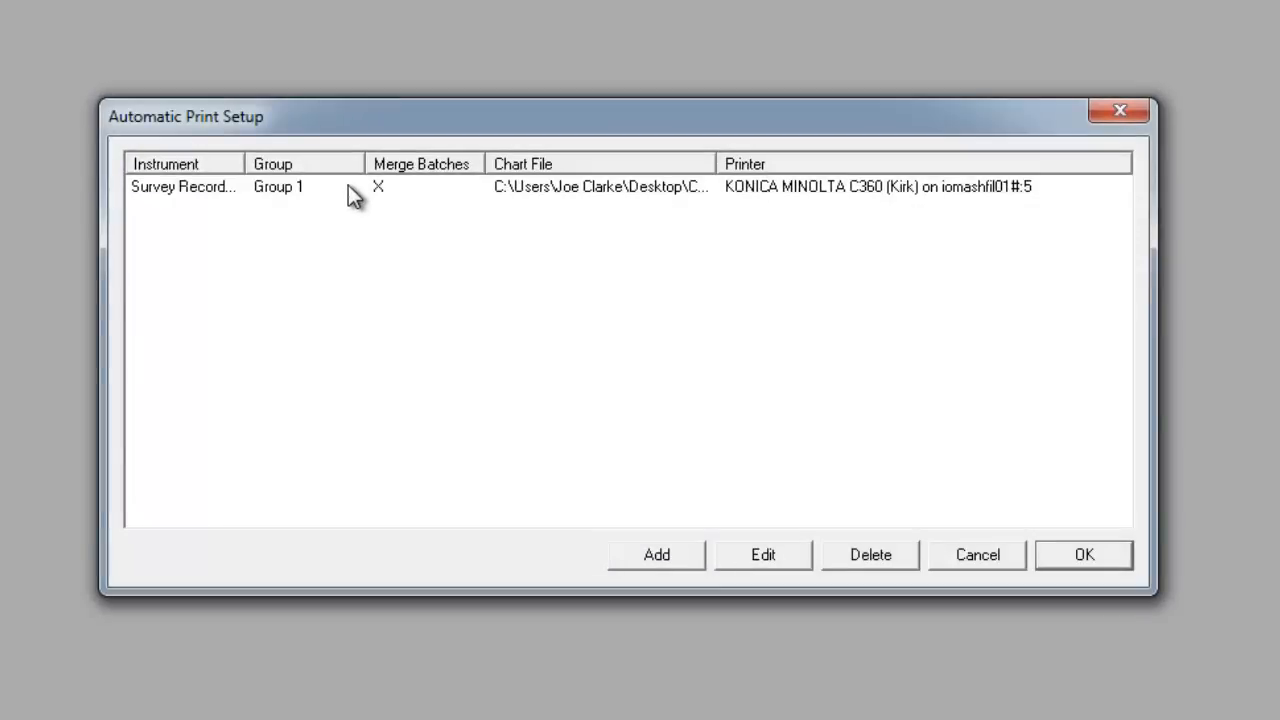
pyautogui.click(348, 186)
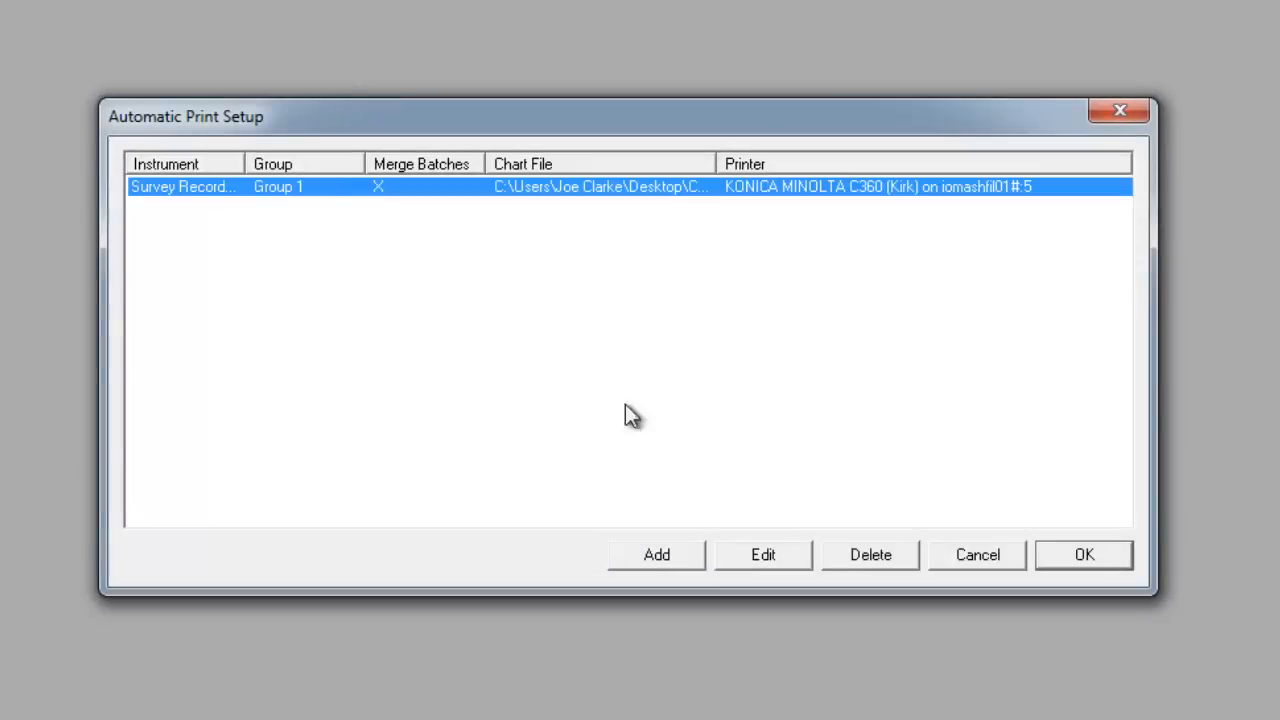
pyautogui.click(757, 558)
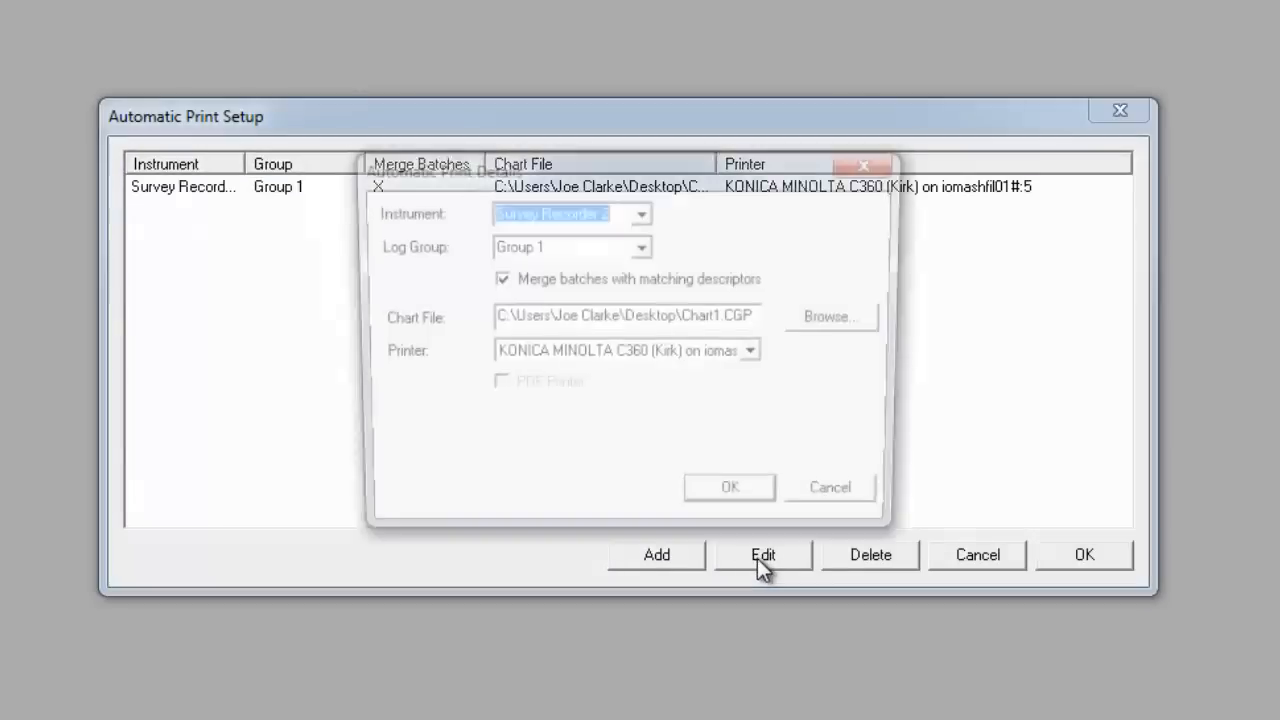
pyautogui.click(836, 503)
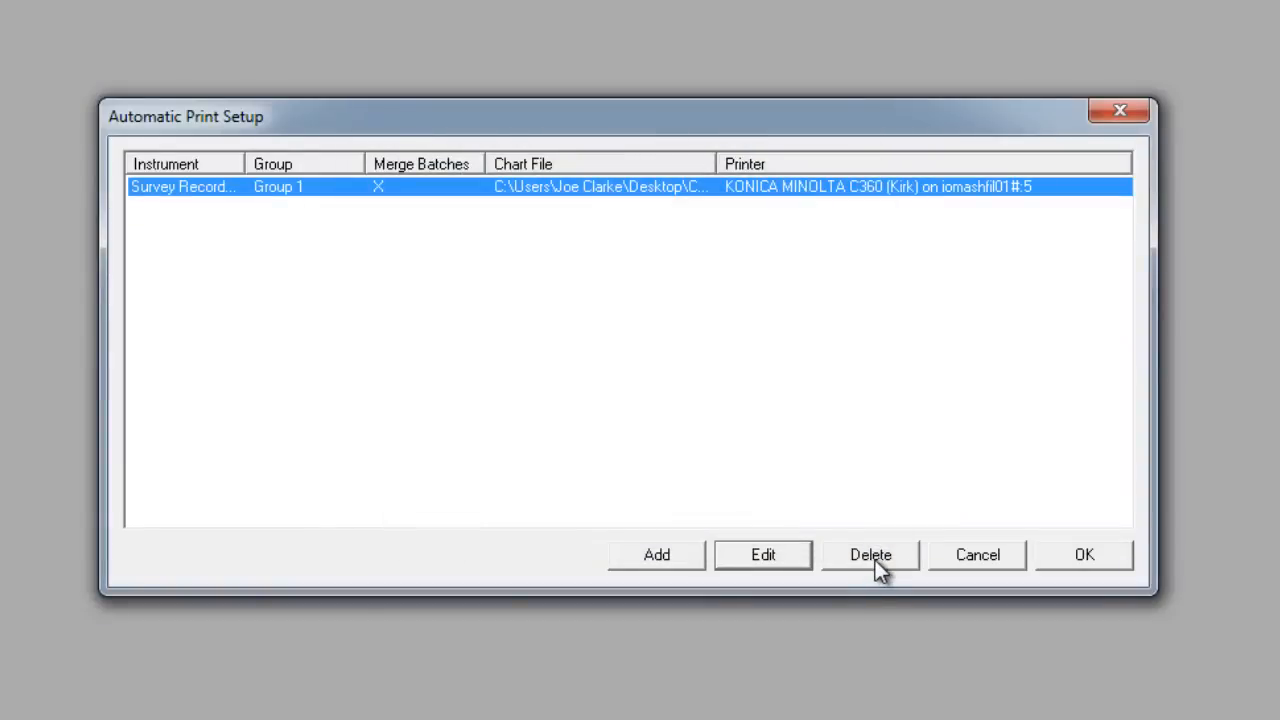
# Delete the automatic print entry and close the Automatic Print setup.
pyautogui.click(872, 553)
pyautogui.click(1060, 556)
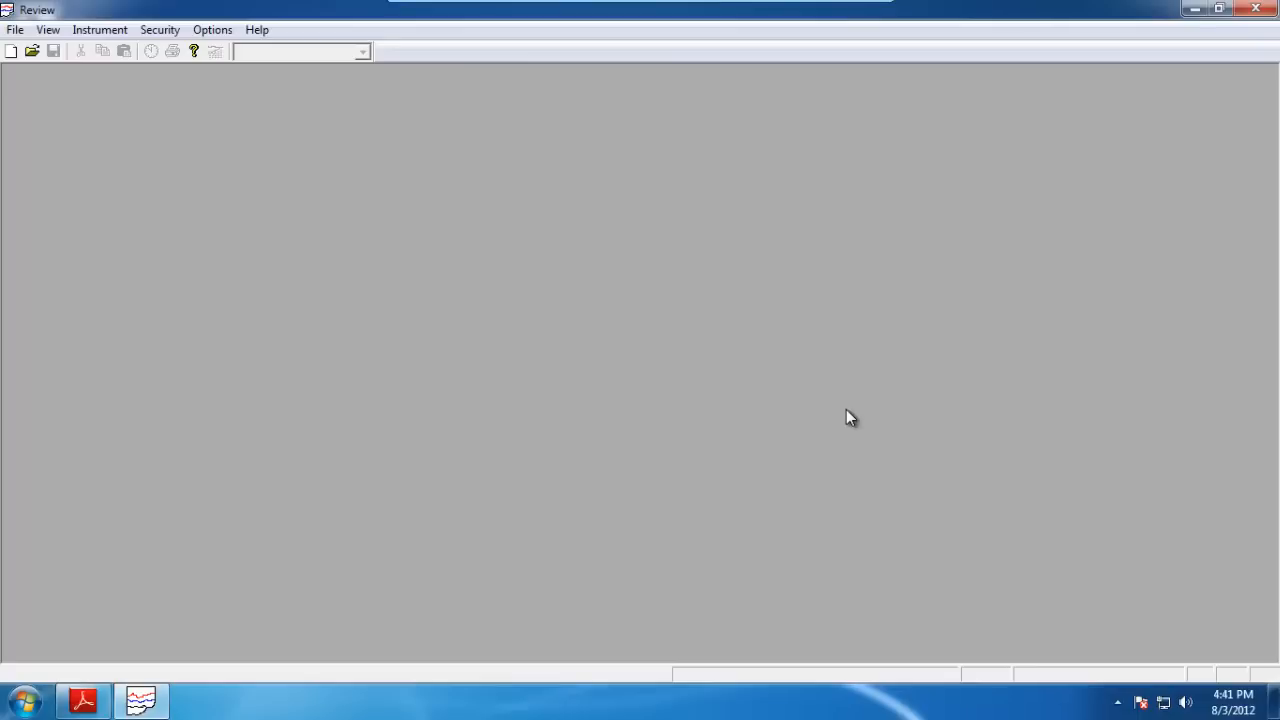
# Open the database Auto Archive settings and cancel without changes.
pyautogui.click(15, 29)
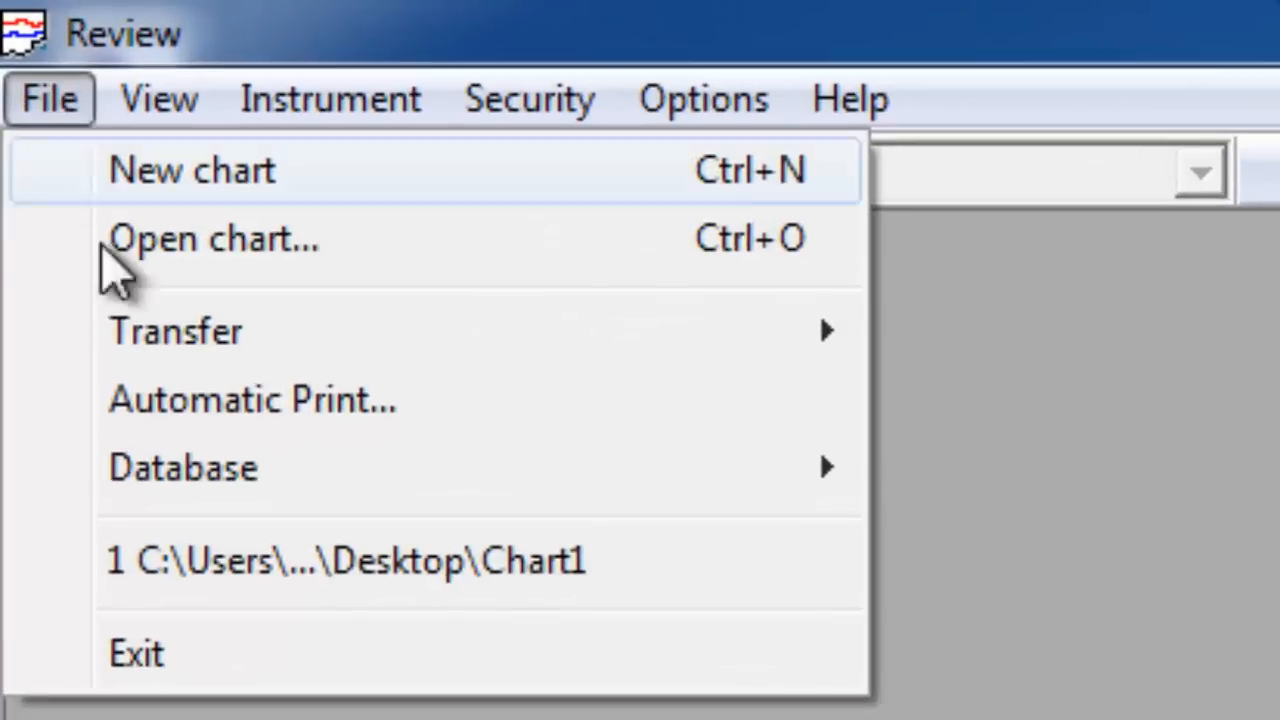
pyautogui.moveTo(82, 472)
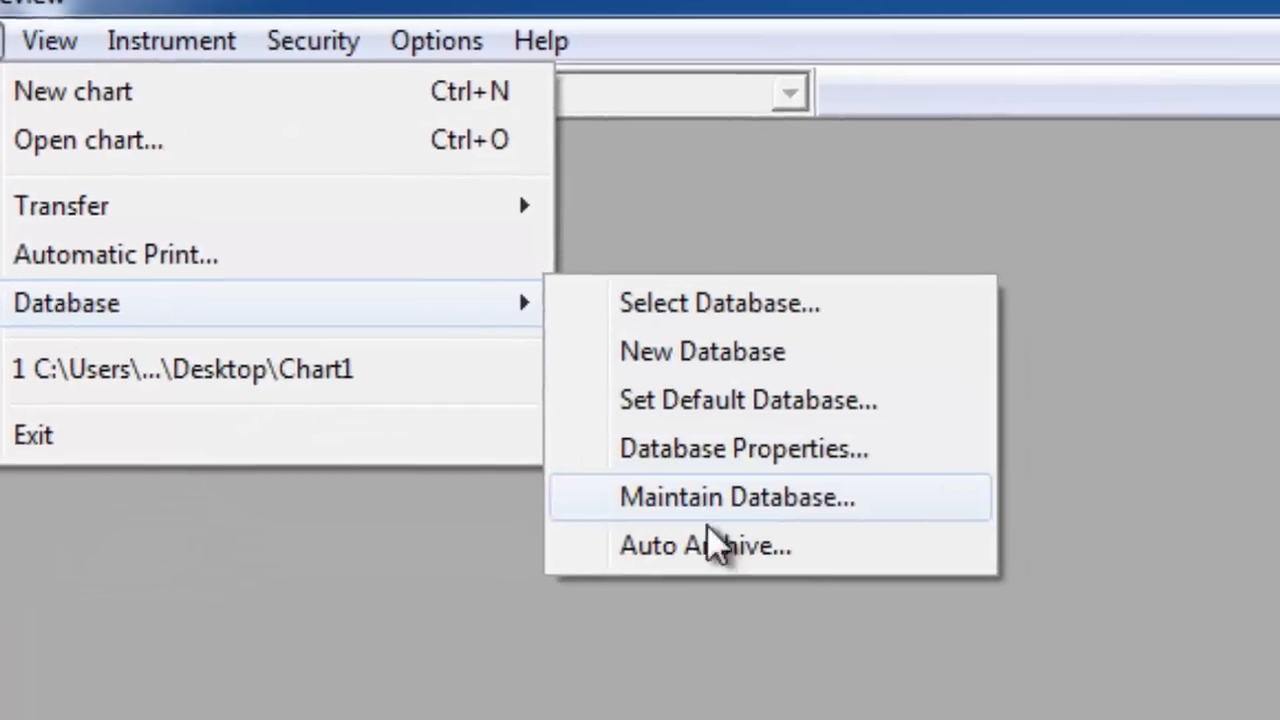
pyautogui.click(705, 545)
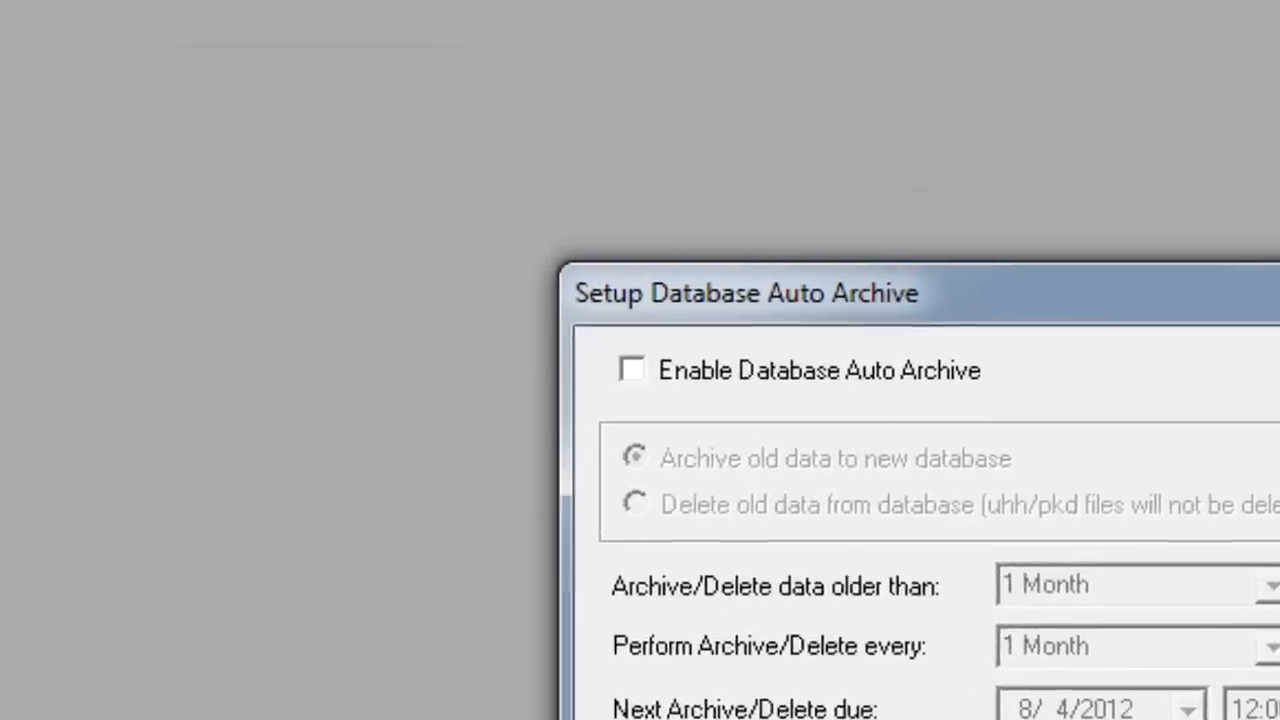
pyautogui.click(1019, 640)
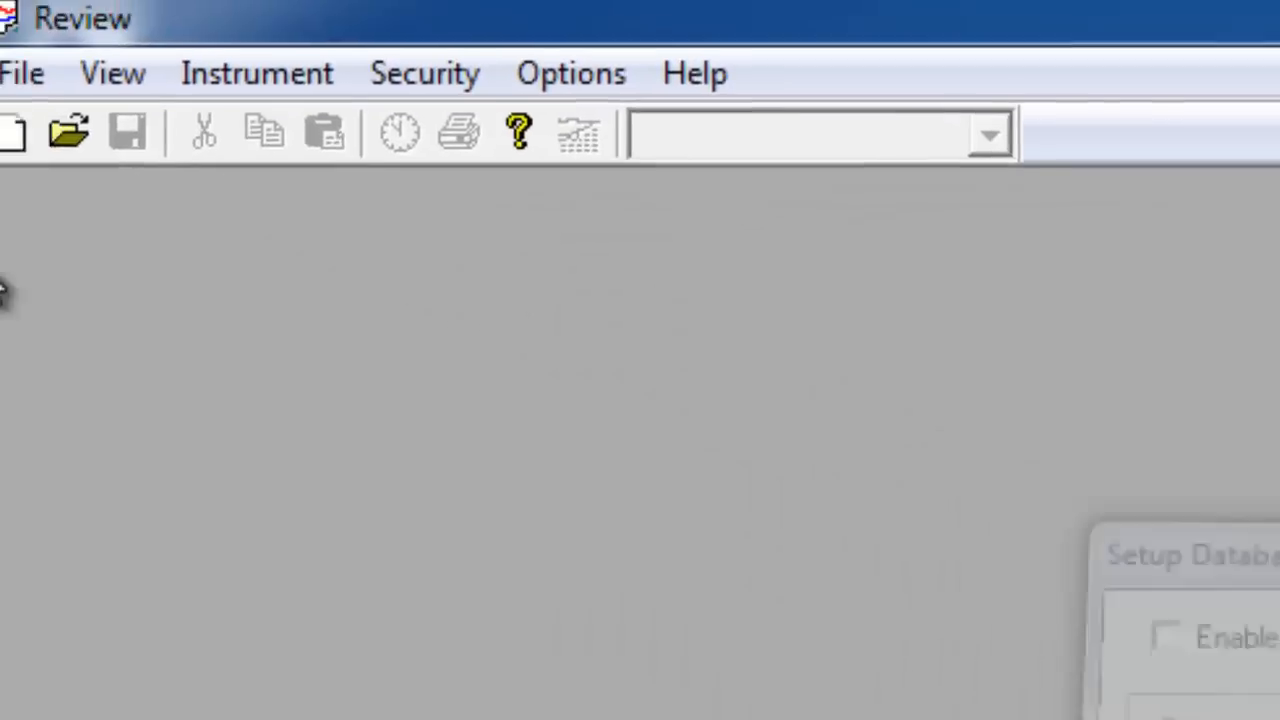
# Open the Maintain Database dialog to view the stored batches.
pyautogui.click(34, 83)
pyautogui.moveTo(166, 429)
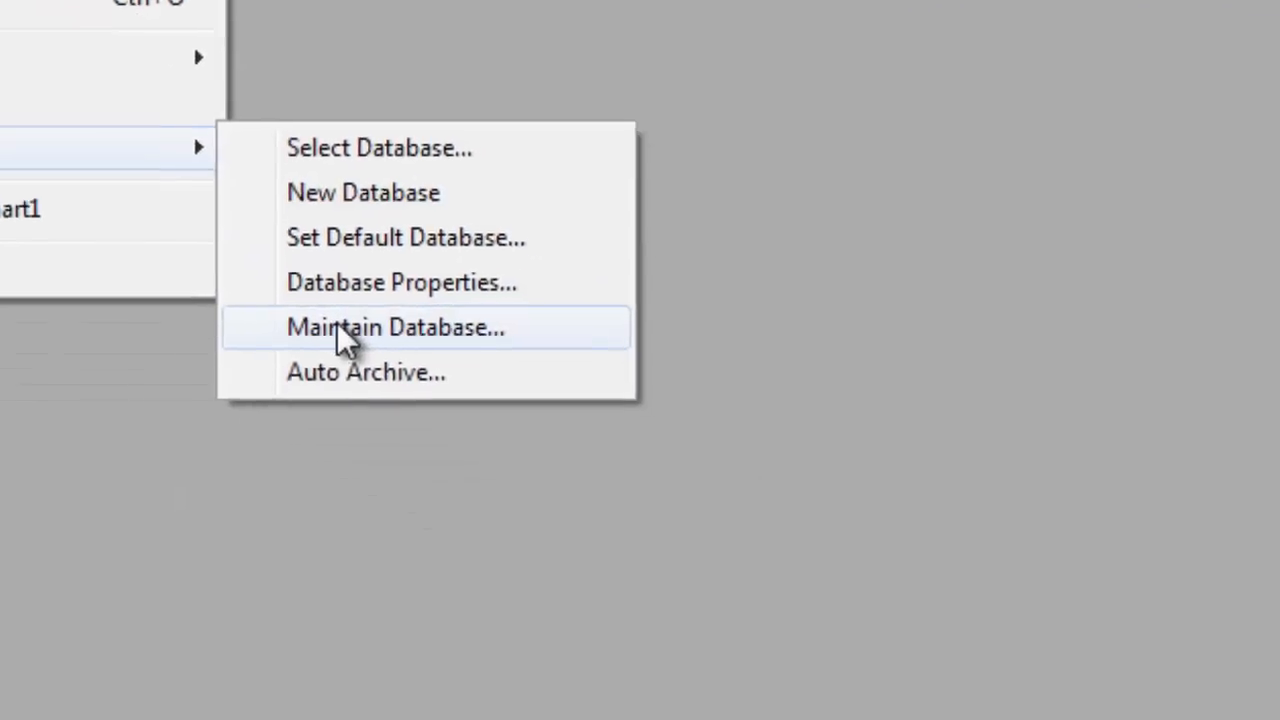
pyautogui.click(866, 629)
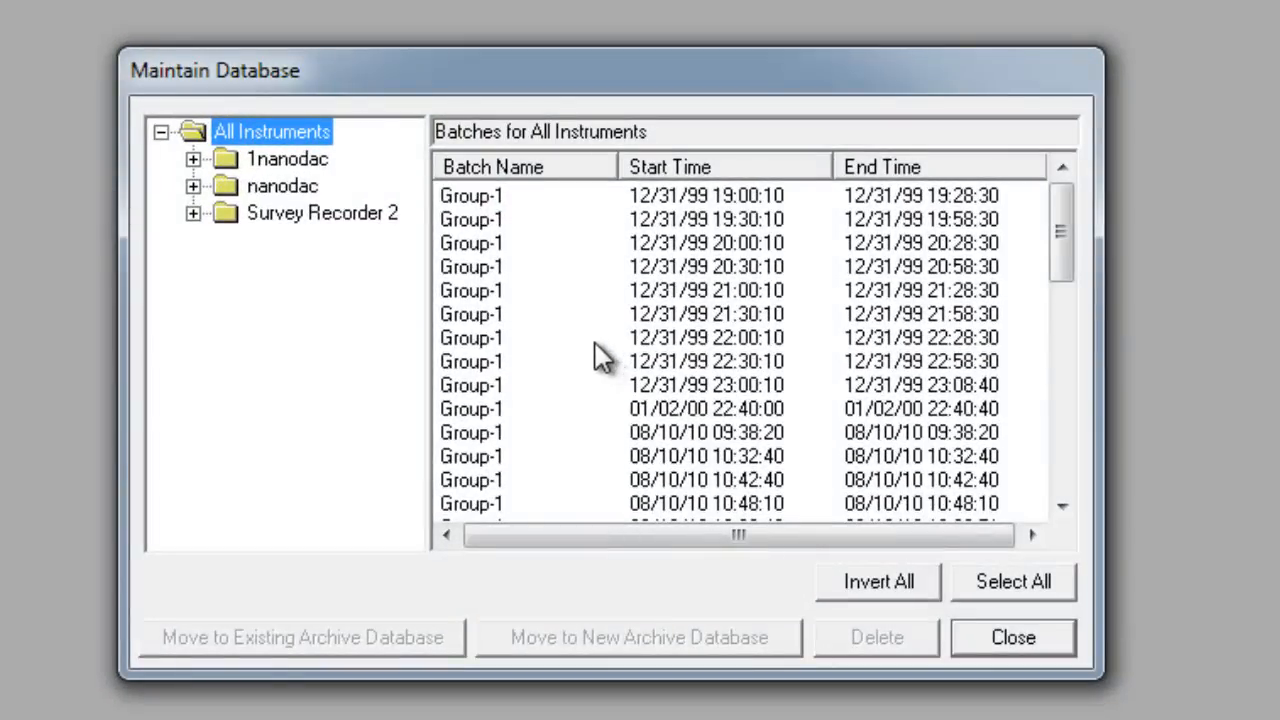
# Select a batch in the Maintain Database list and close the dialog.
pyautogui.click(580, 243)
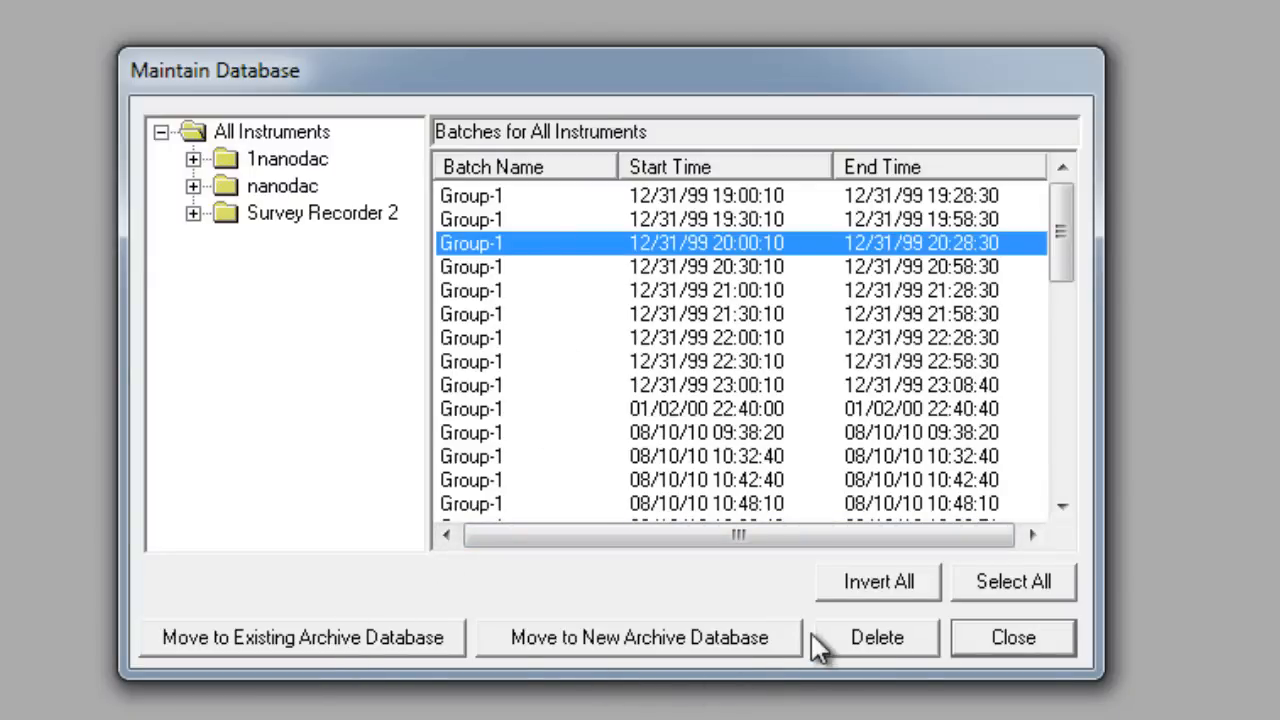
pyautogui.click(995, 641)
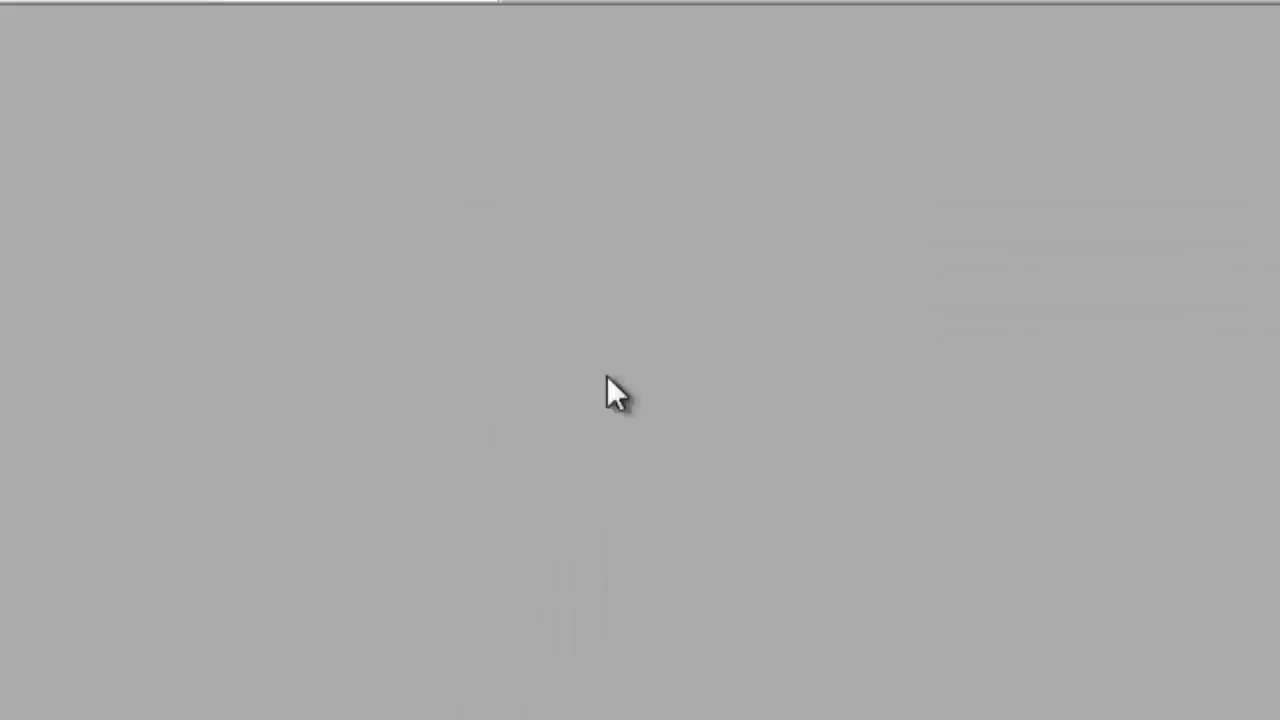
# Open the database Auto Archive settings and enable Database Auto Archive.
pyautogui.click(32, 72)
pyautogui.moveTo(124, 330)
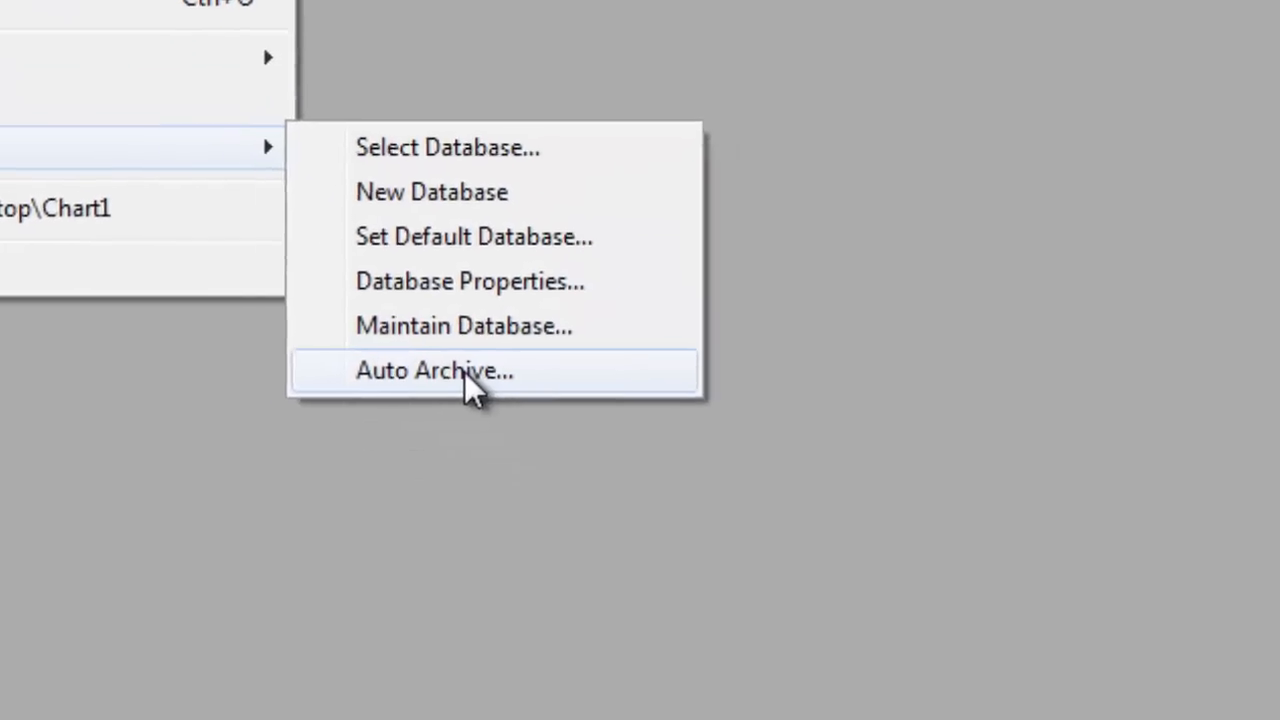
pyautogui.click(759, 568)
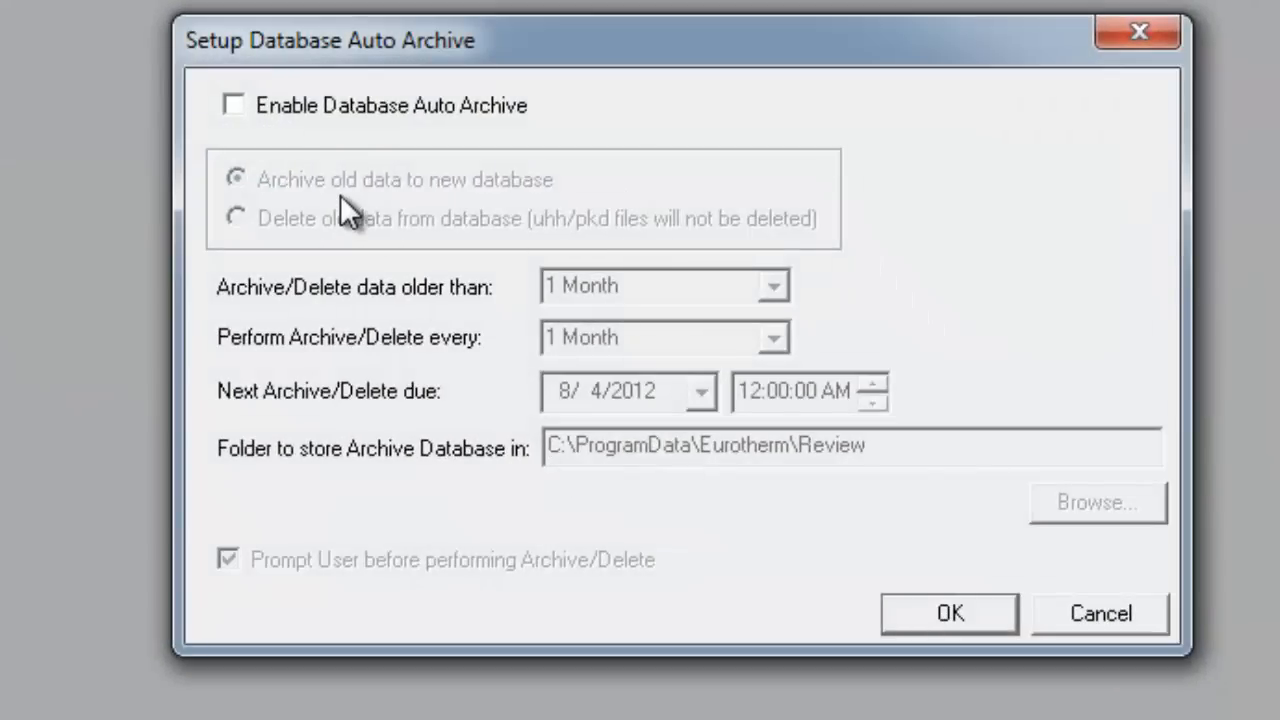
pyautogui.click(234, 105)
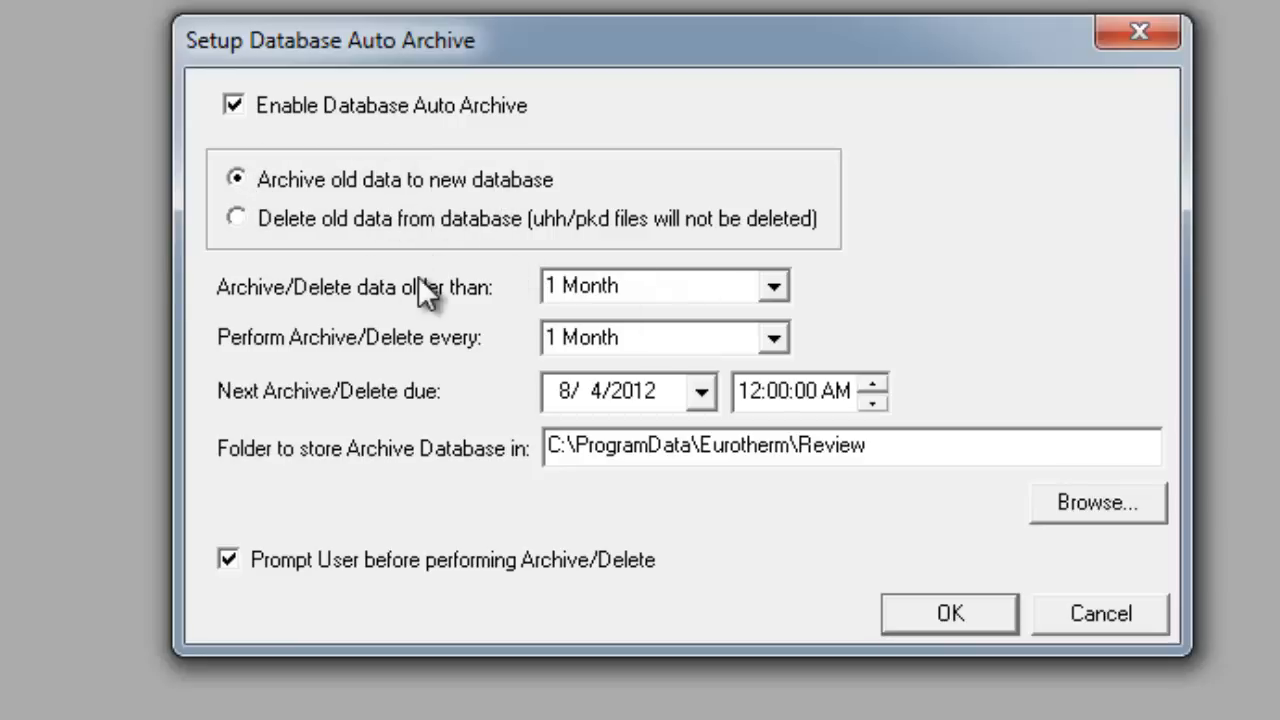
pyautogui.click(777, 289)
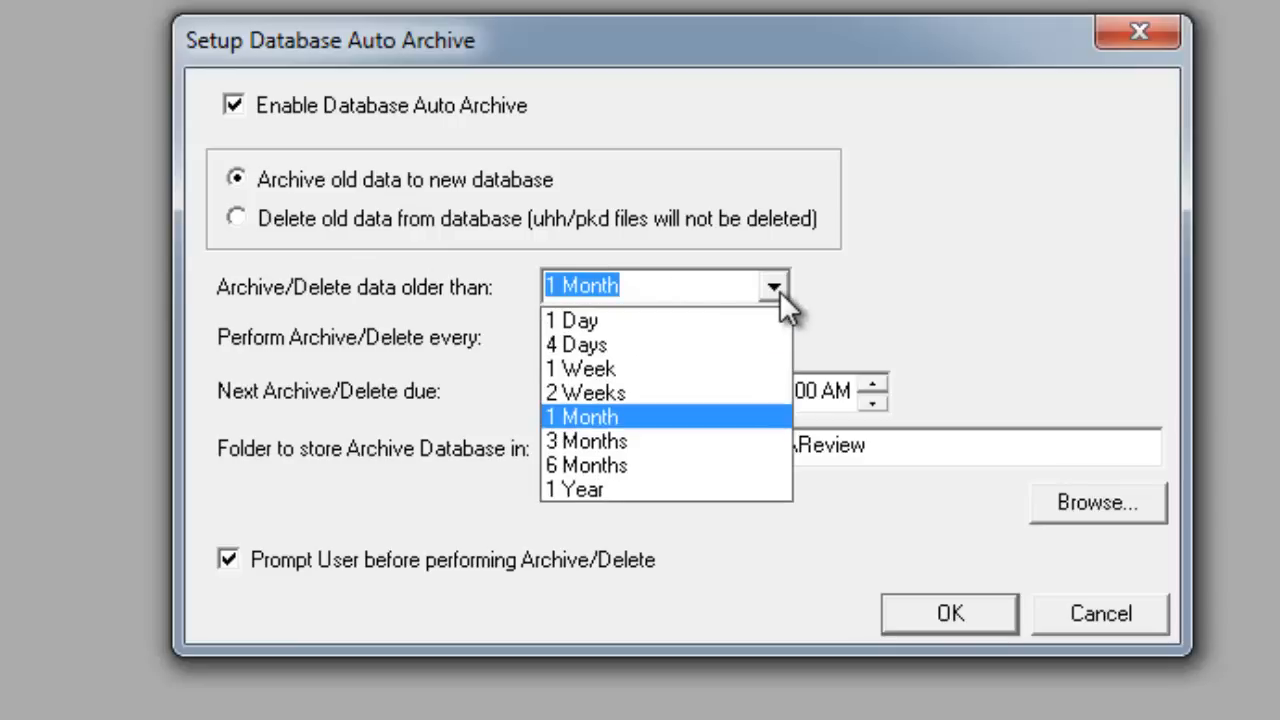
pyautogui.click(777, 289)
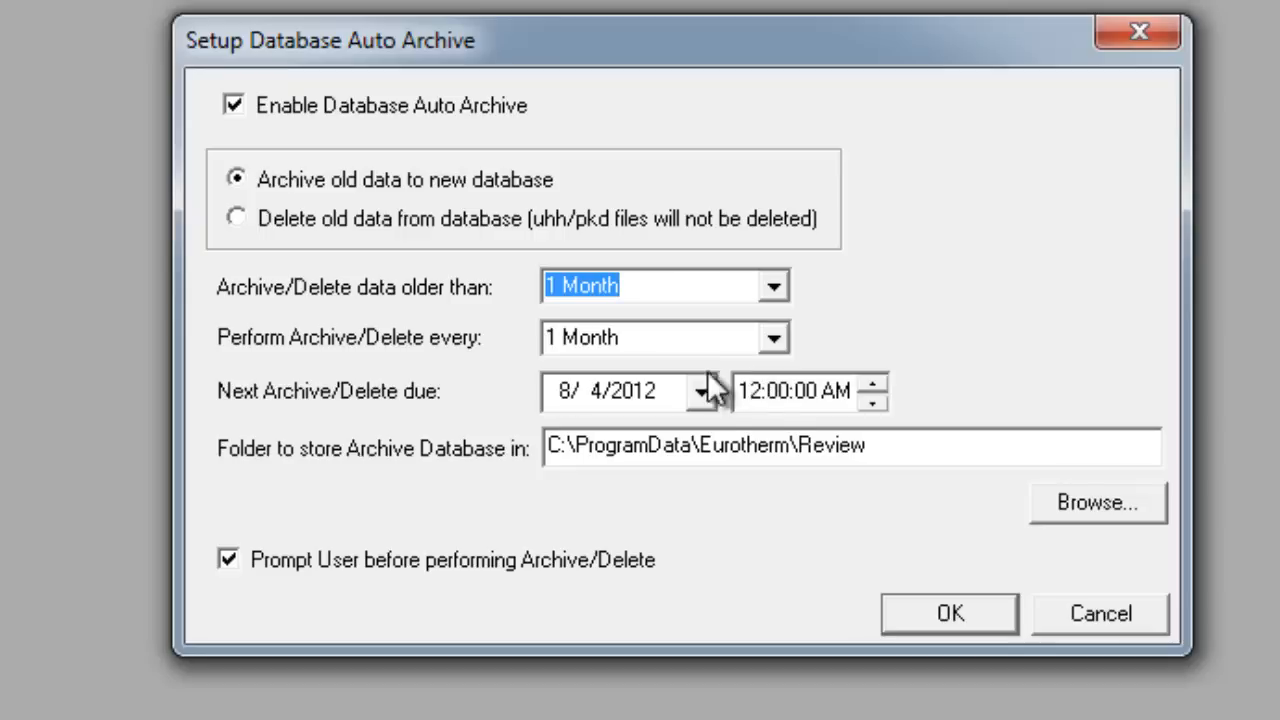
pyautogui.click(236, 218)
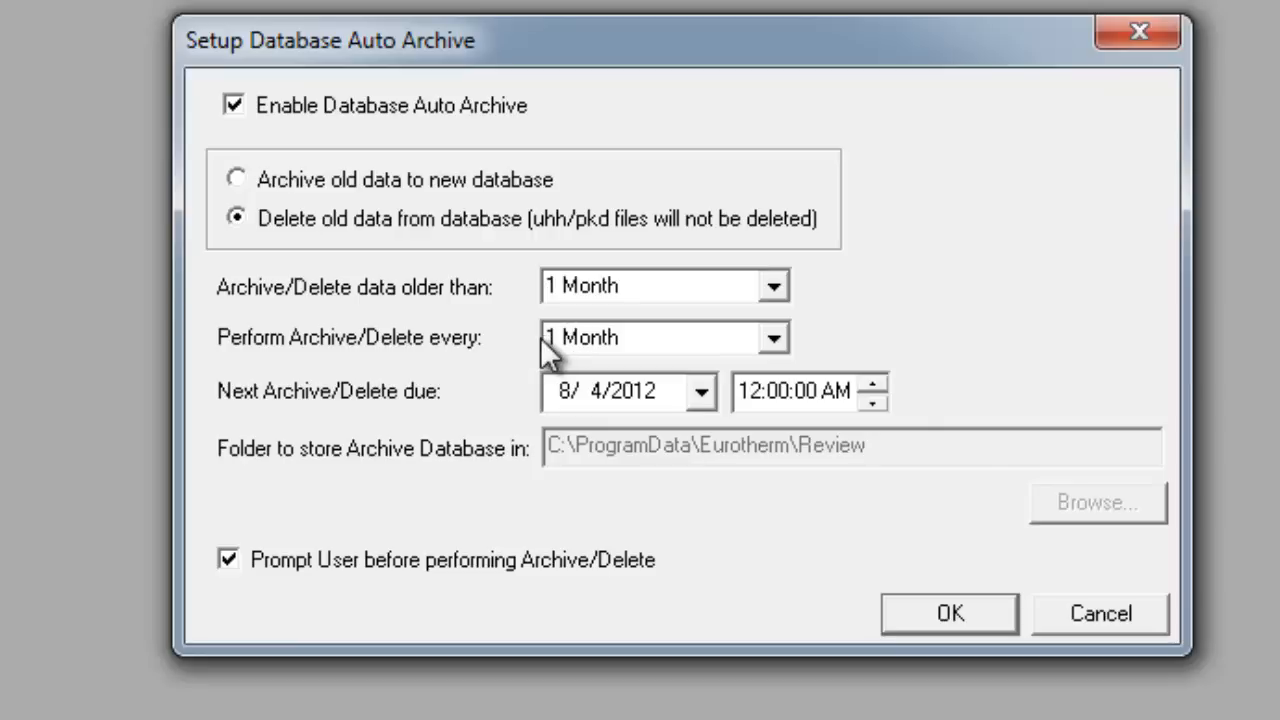
pyautogui.click(237, 179)
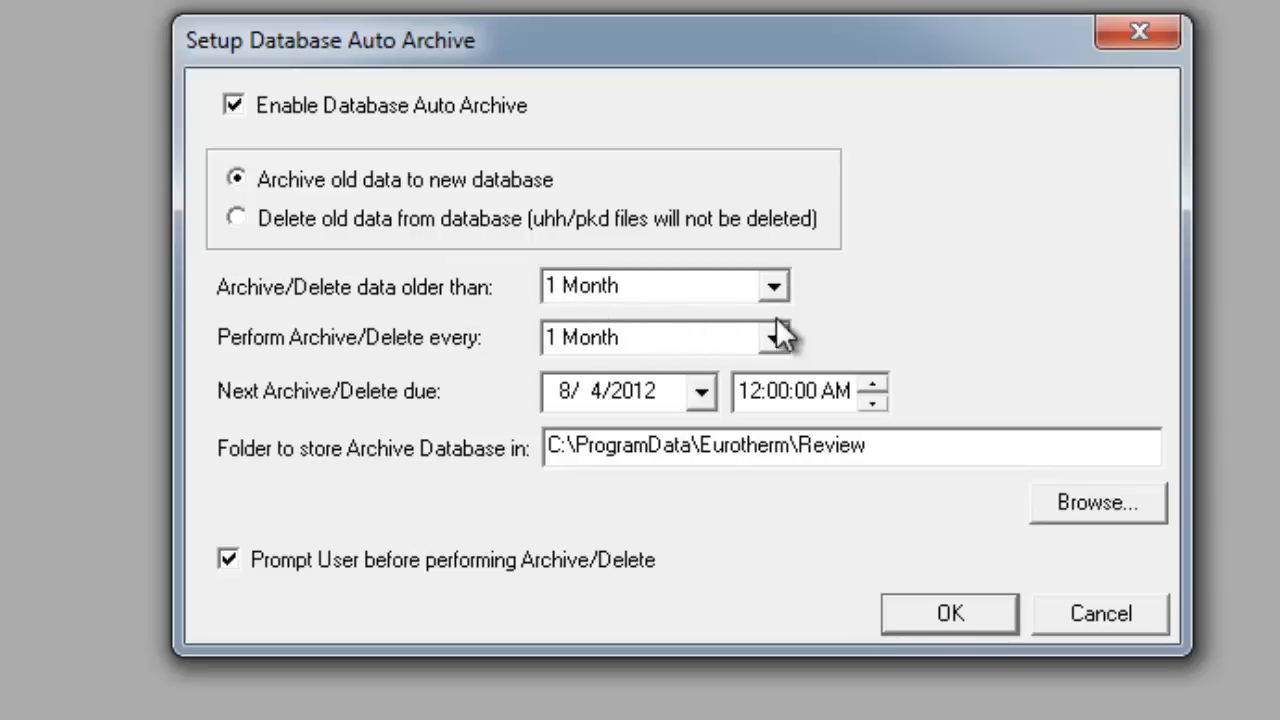
# Set archiving of data older than 3 Months and the next archive time to 3:00:00 AM.
pyautogui.click(774, 286)
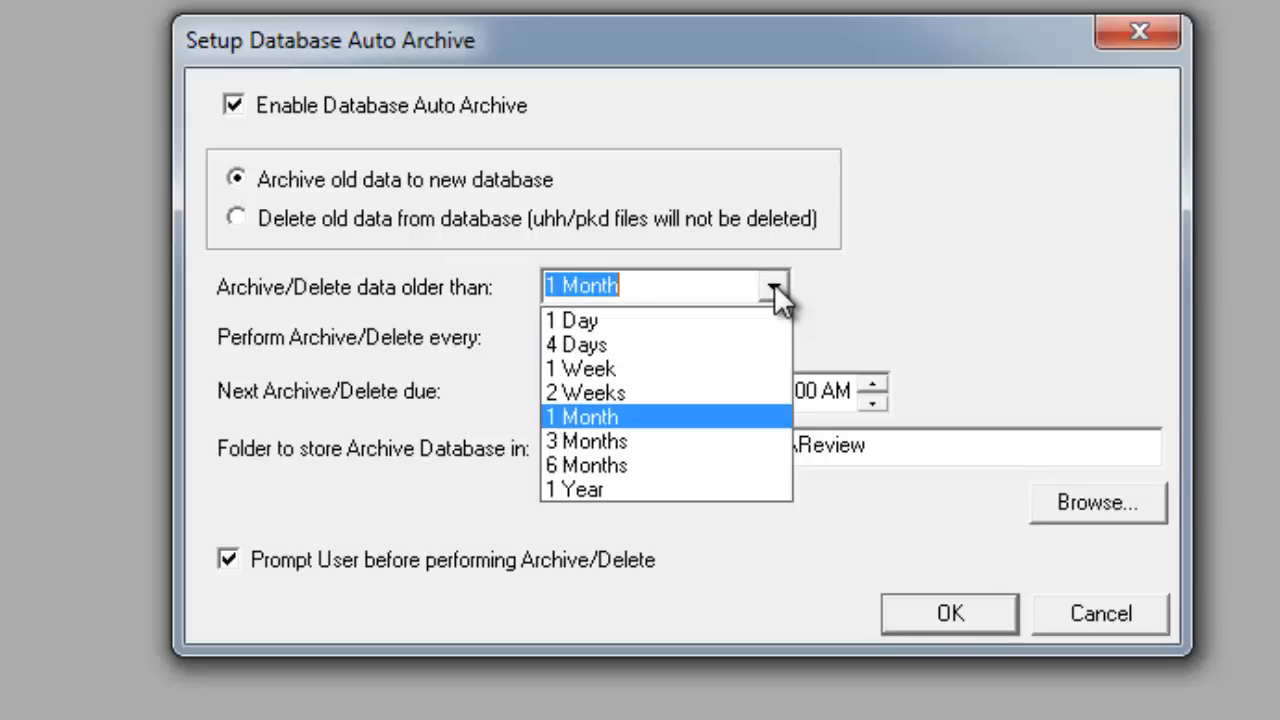
pyautogui.click(622, 441)
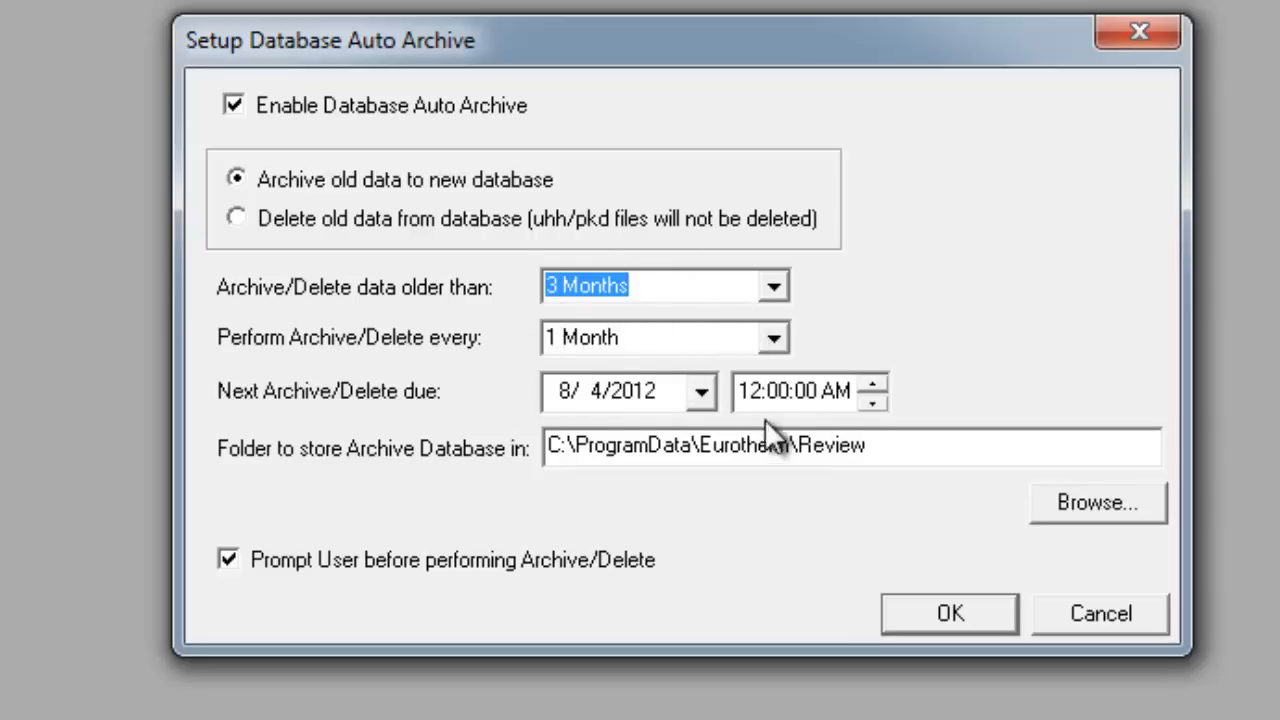
pyautogui.click(878, 382)
pyautogui.click(878, 382)
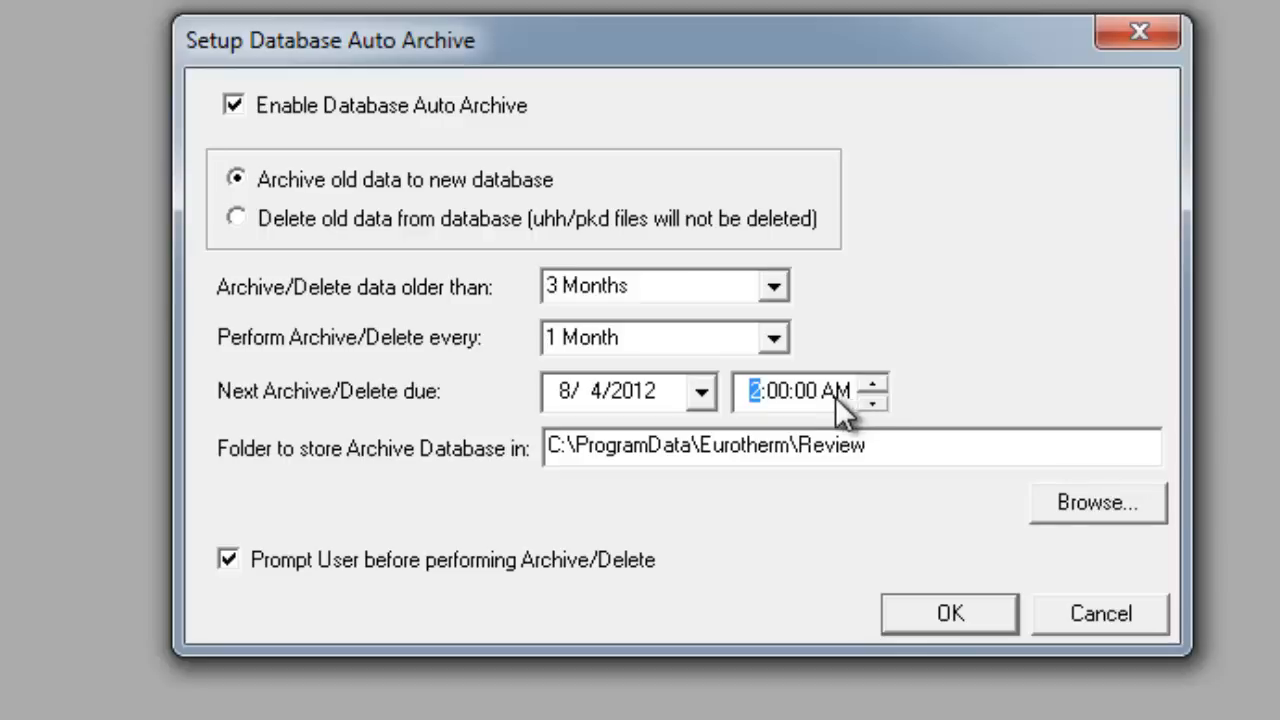
pyautogui.click(874, 384)
# Turn off the prompt before performing archive/delete and cancel the Auto Archive setup.
pyautogui.moveTo(957, 460); pyautogui.dragTo(410, 418)
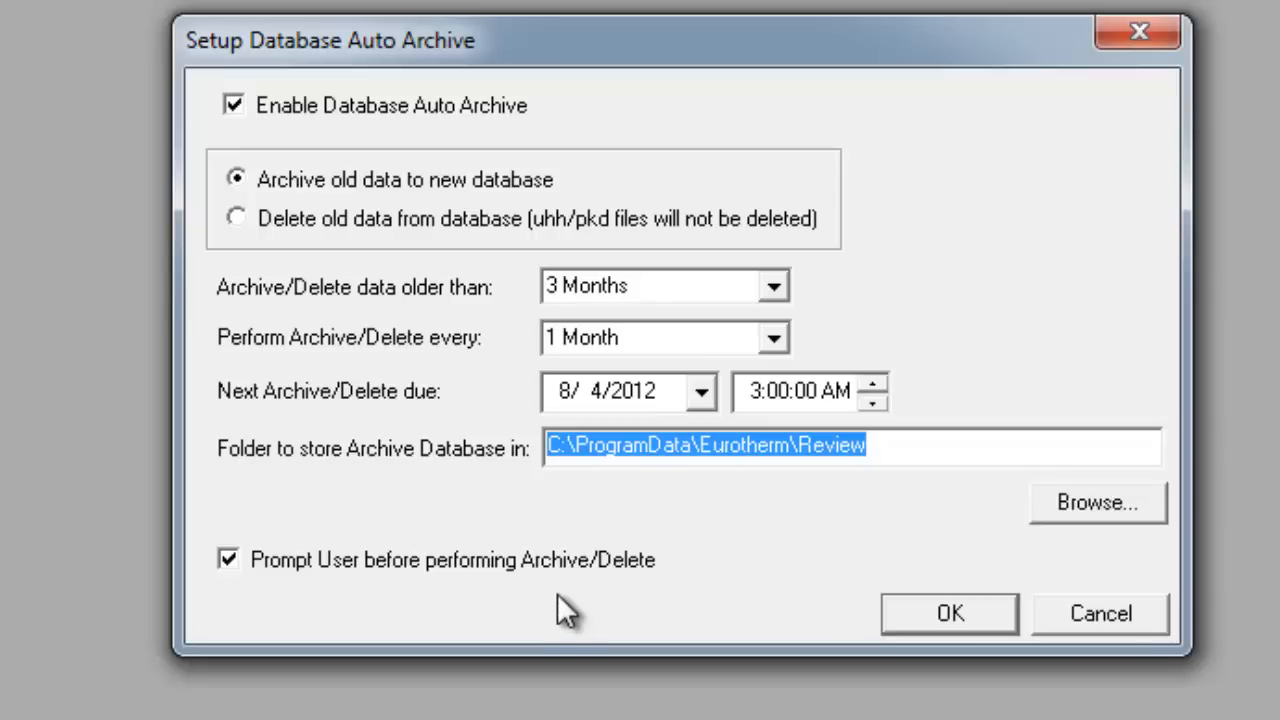
pyautogui.click(224, 561)
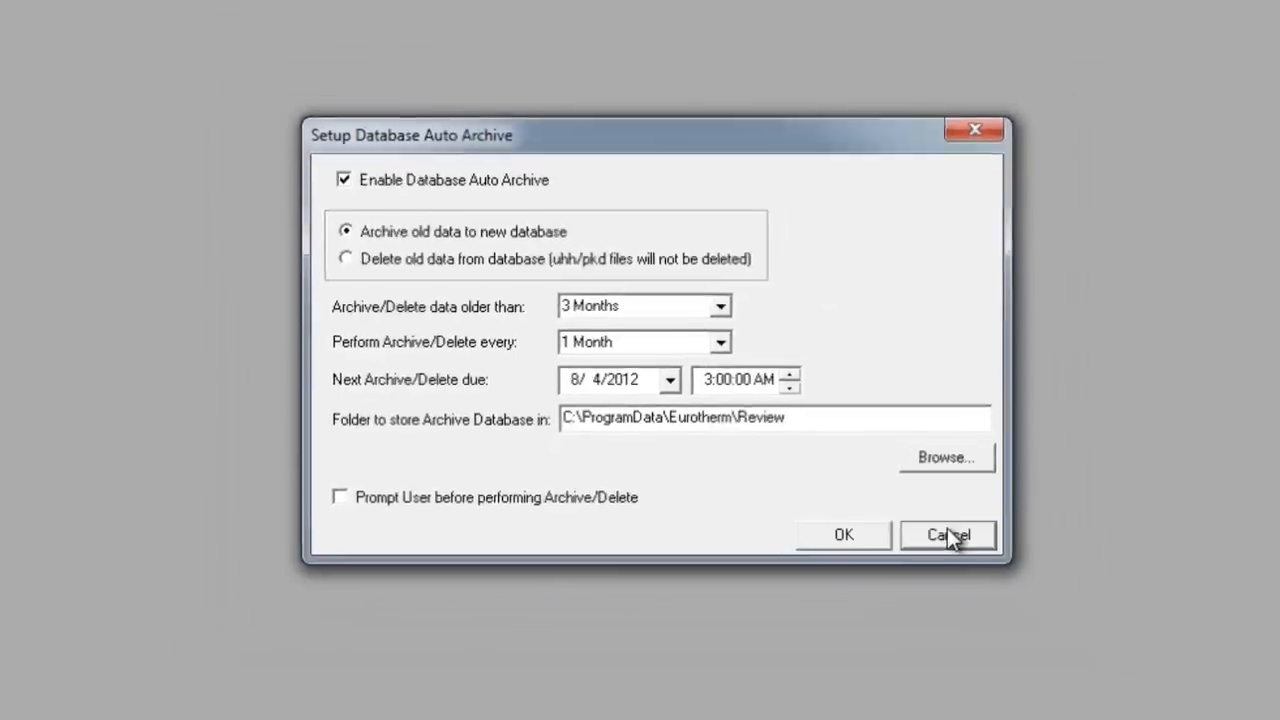
pyautogui.click(1100, 613)
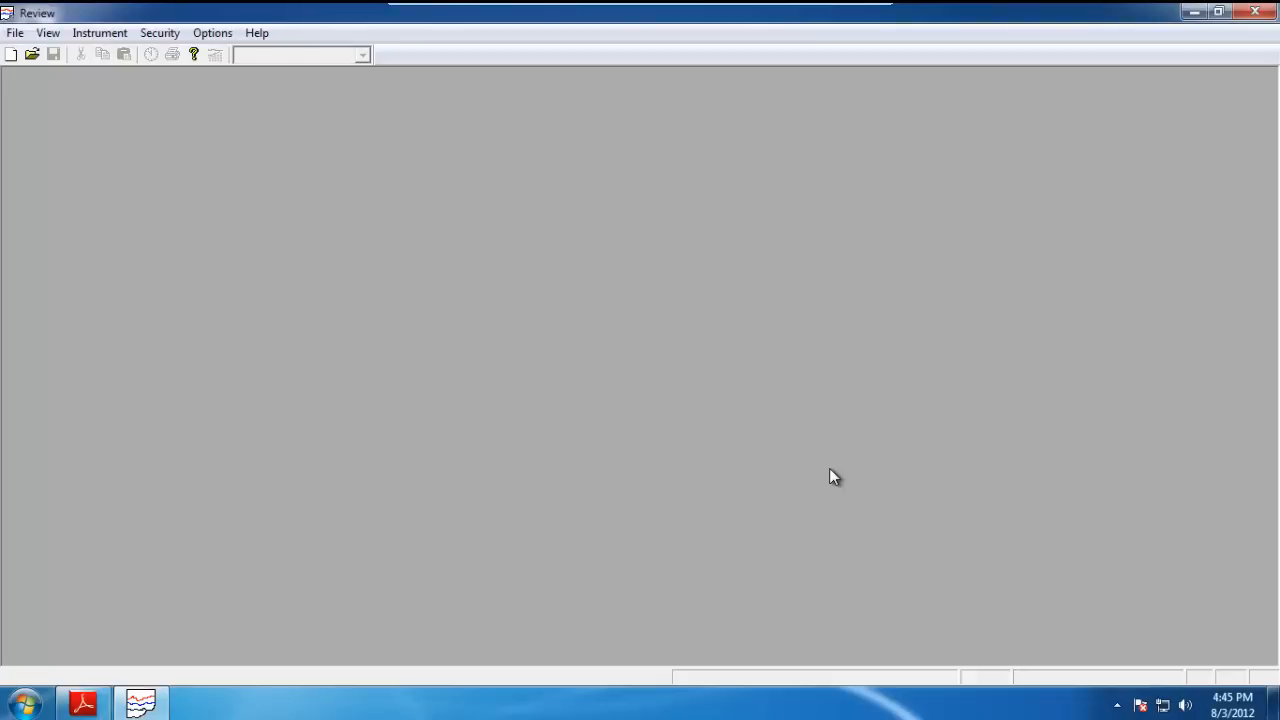
# Open the Chart1 chart file from the Desktop.
pyautogui.click(28, 36)
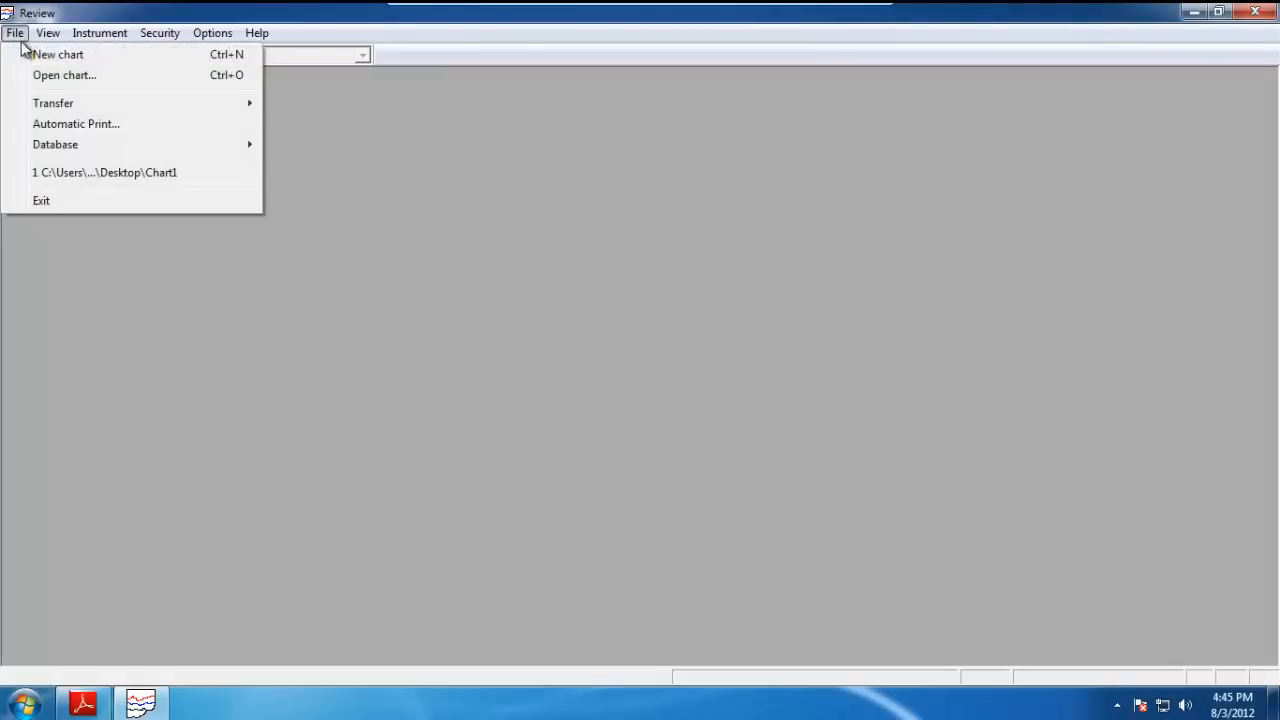
pyautogui.click(60, 78)
pyautogui.click(586, 476)
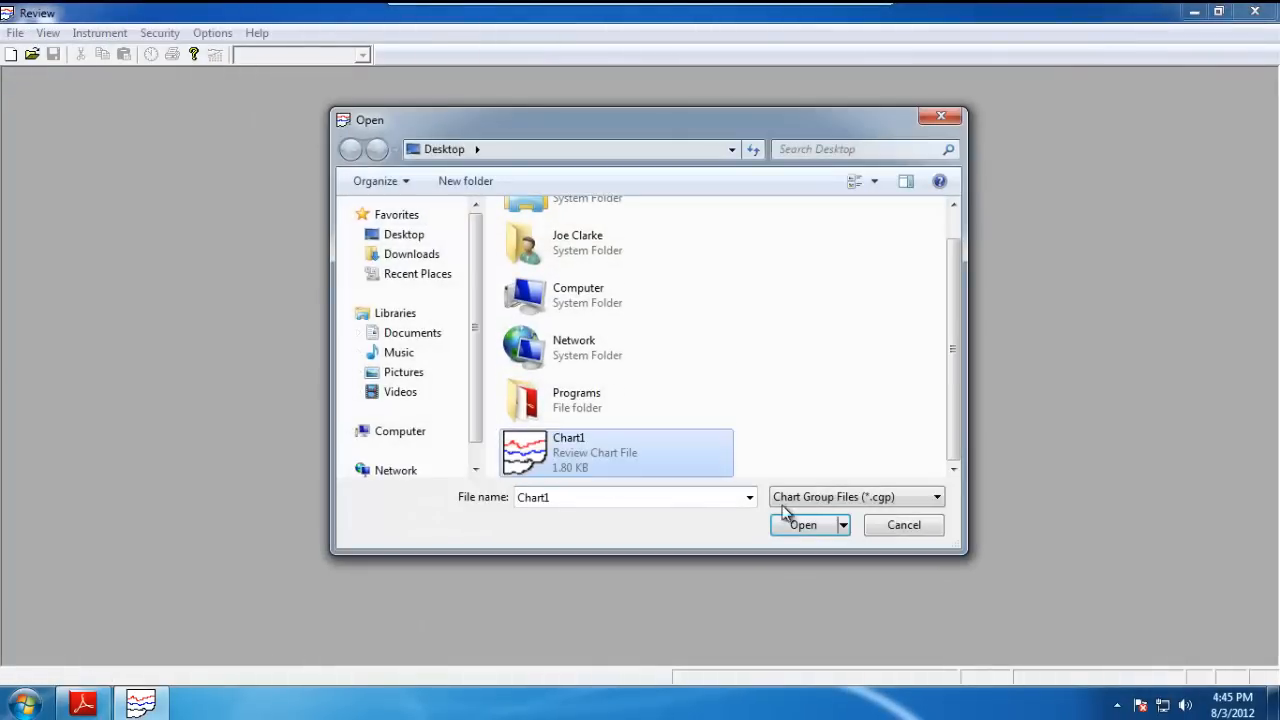
pyautogui.click(803, 521)
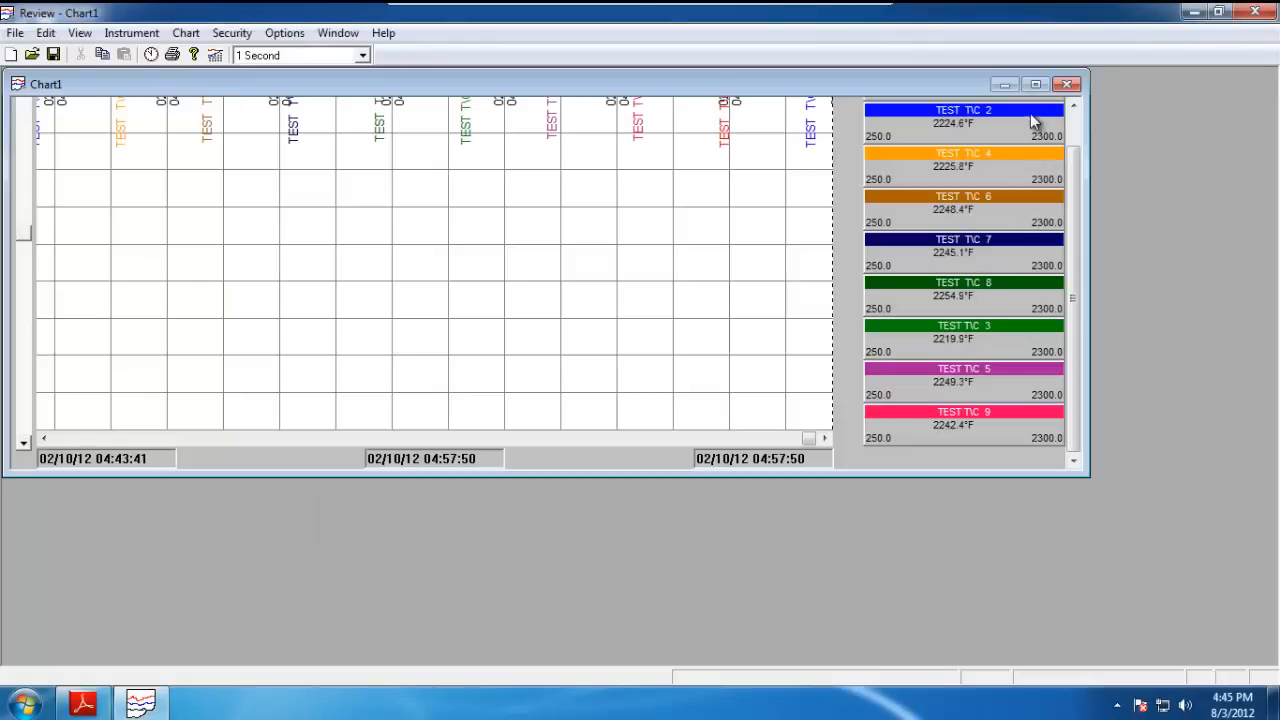
# Maximize the chart window and set the chart speed to 20 Seconds.
pyautogui.click(1040, 92)
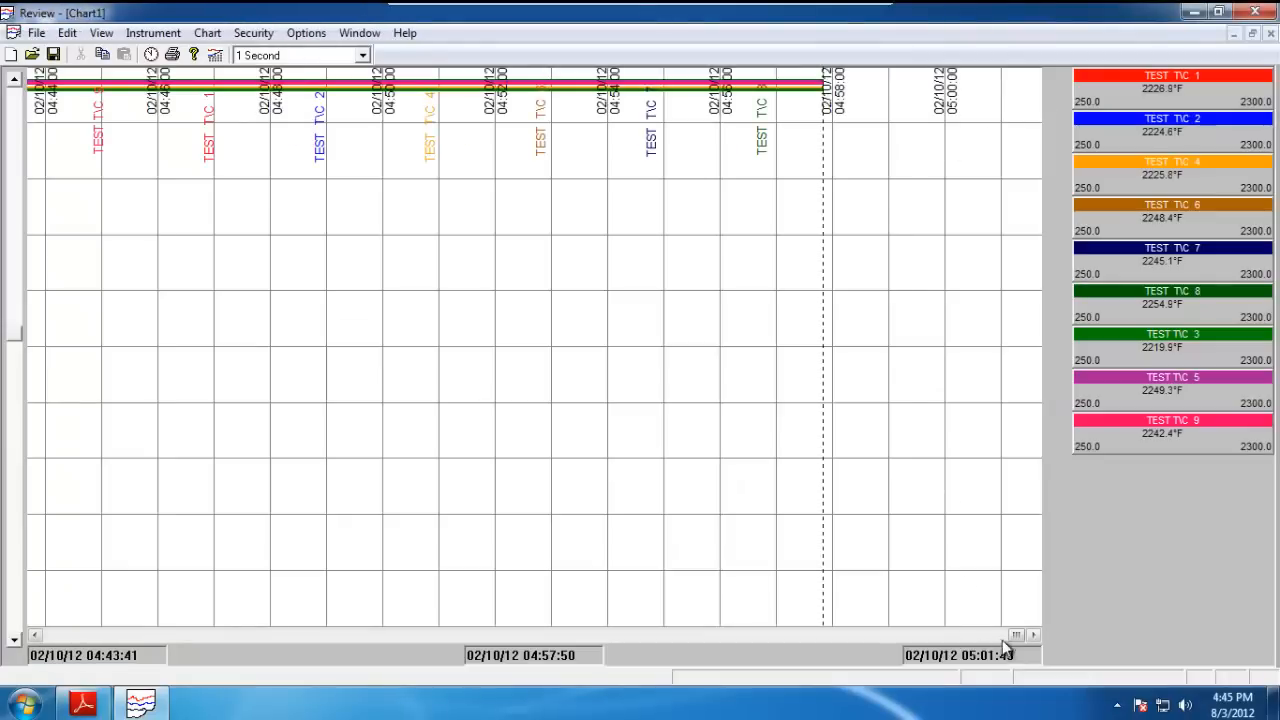
pyautogui.moveTo(1018, 636); pyautogui.dragTo(933, 648)
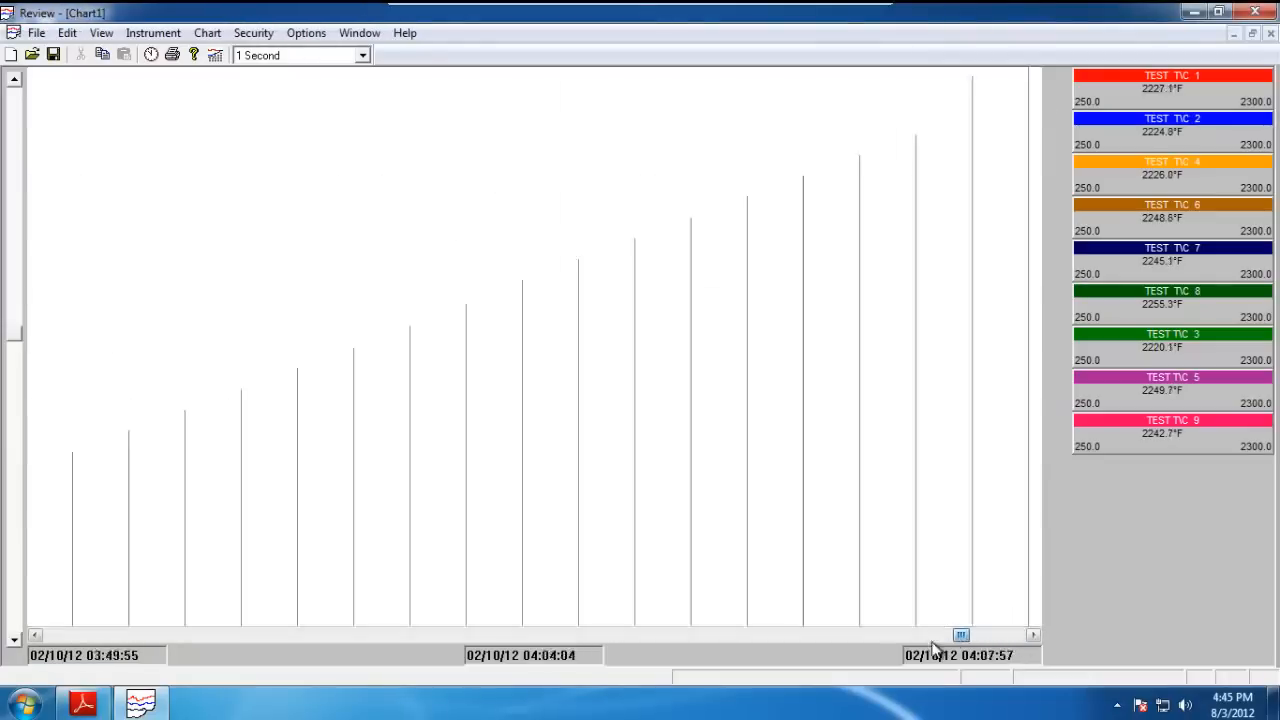
pyautogui.click(362, 55)
pyautogui.click(270, 182)
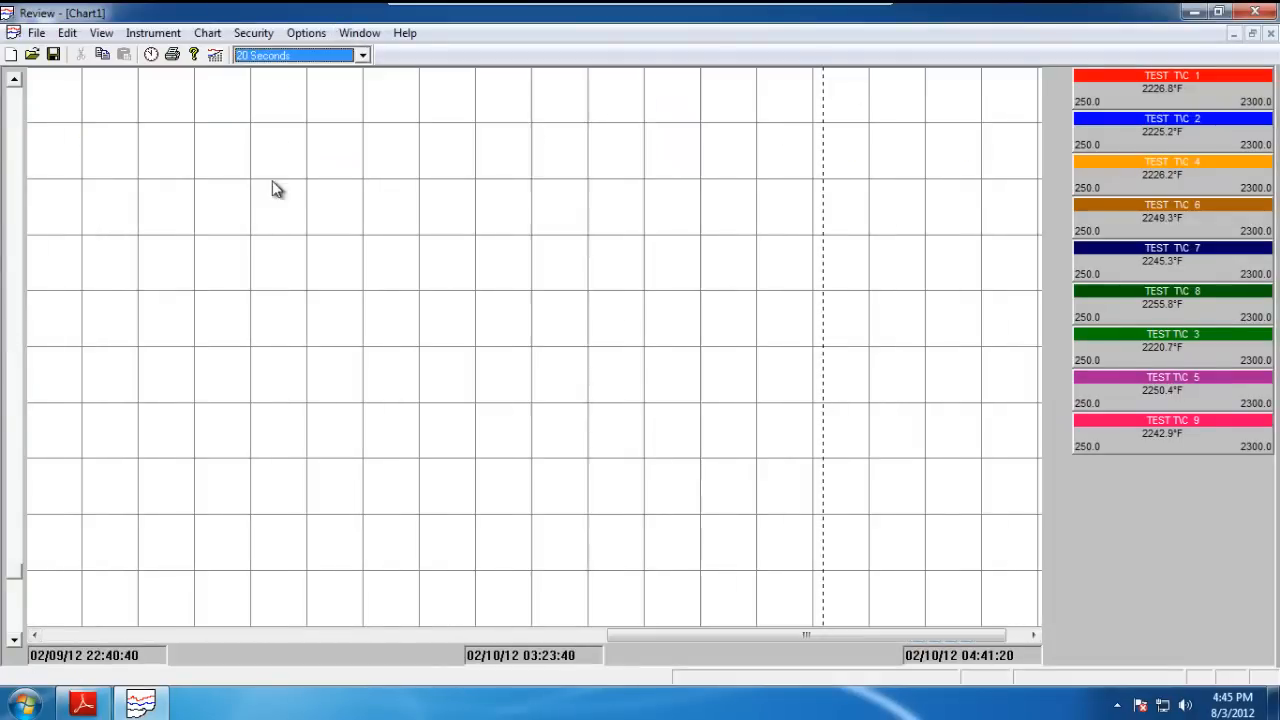
# Switch the chart's current mode to Chart + Replay in Chart Setup.
pyautogui.moveTo(966, 636); pyautogui.dragTo(537, 622)
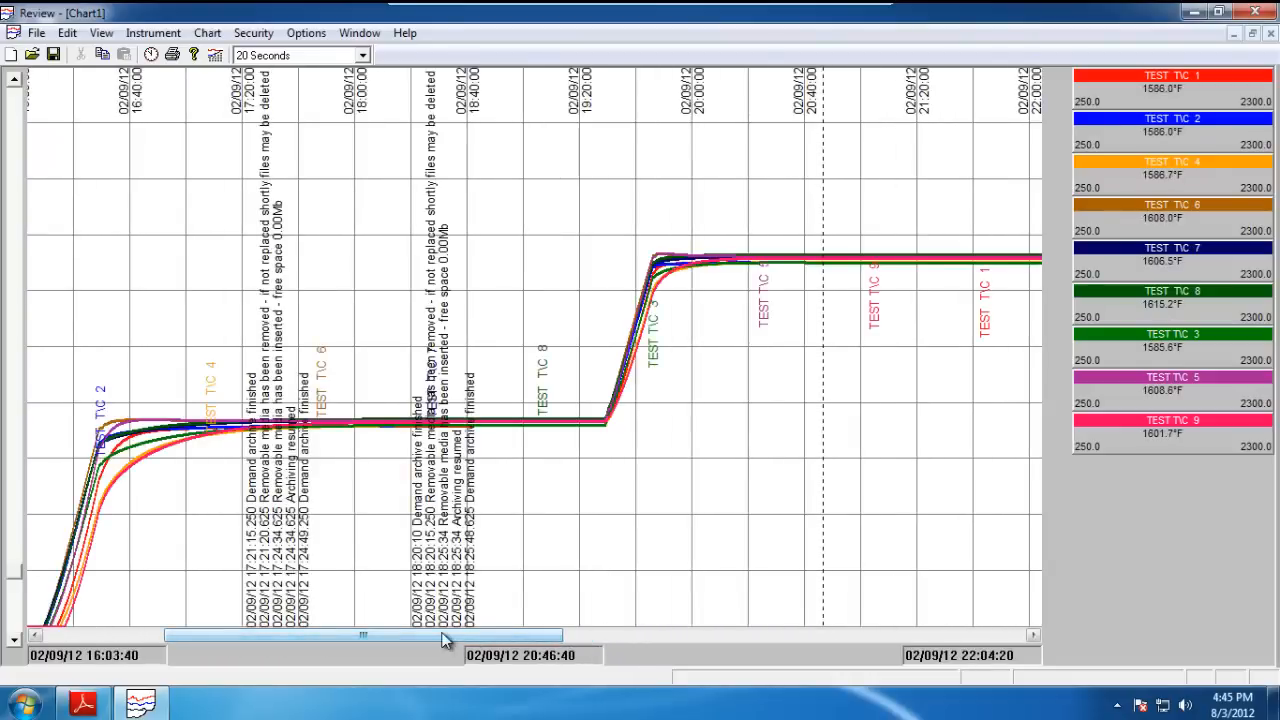
pyautogui.moveTo(414, 636); pyautogui.dragTo(294, 633)
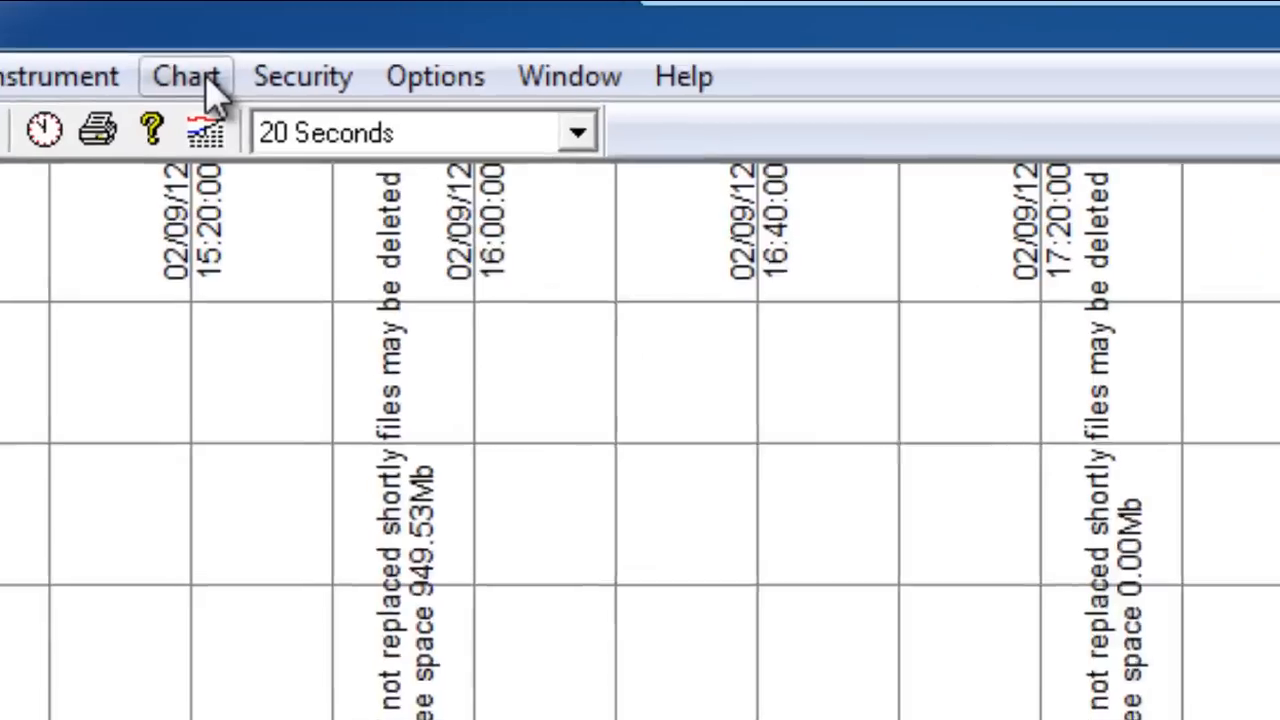
pyautogui.click(208, 50)
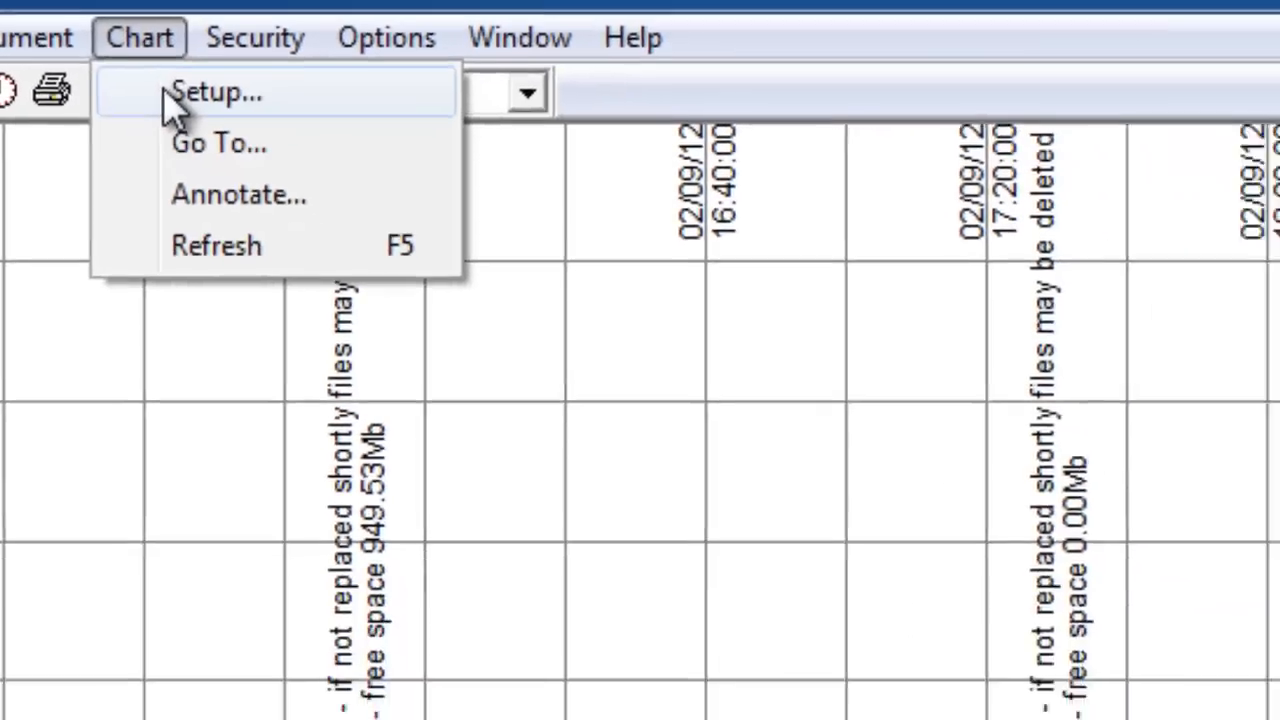
pyautogui.click(170, 105)
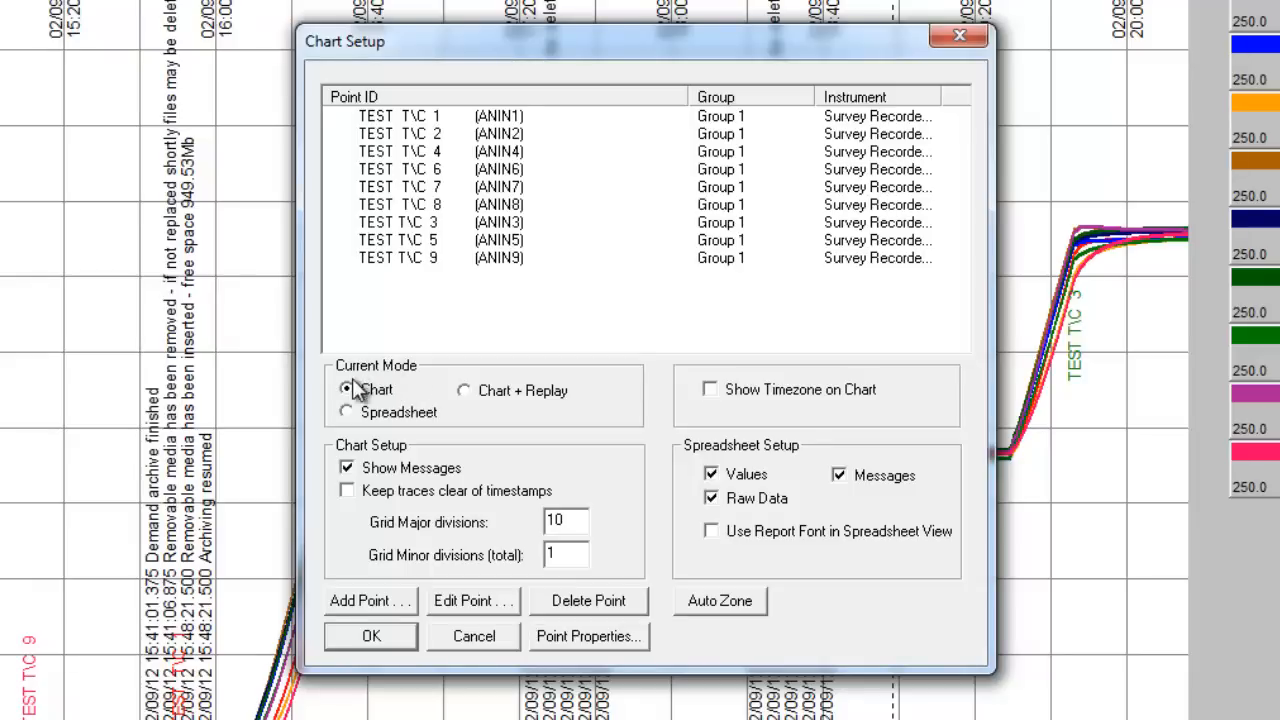
pyautogui.click(465, 391)
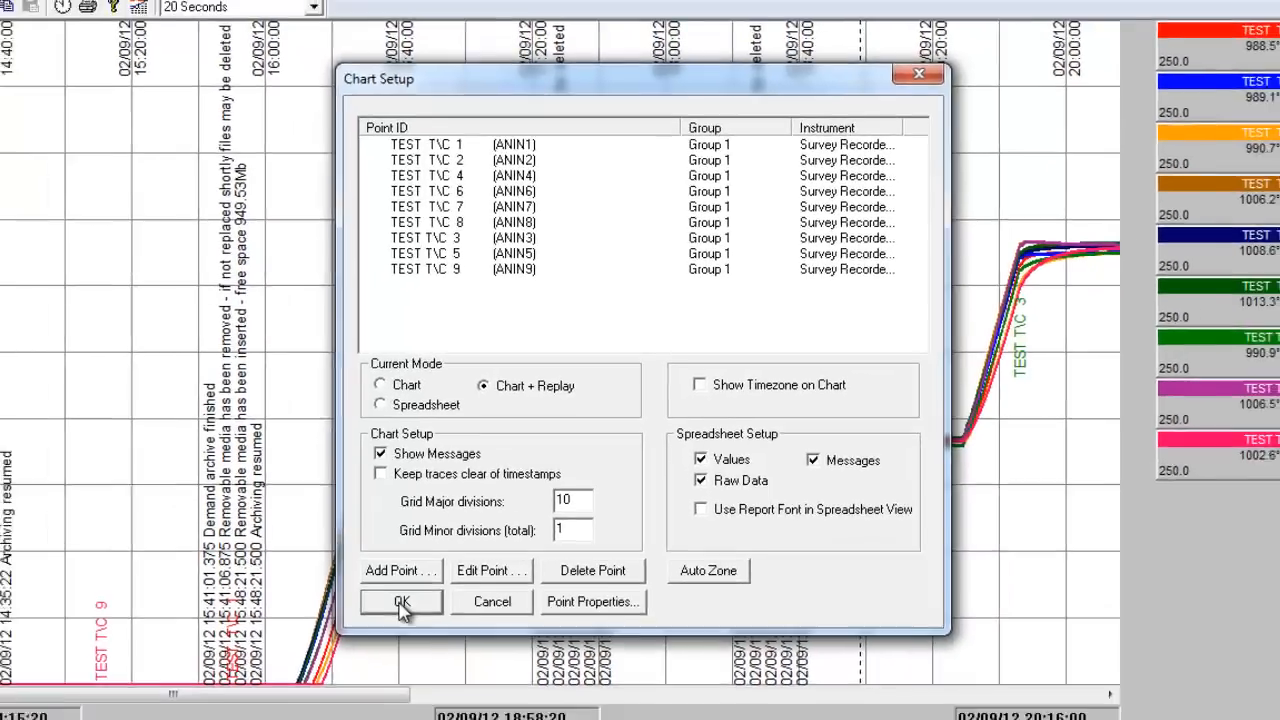
pyautogui.click(371, 638)
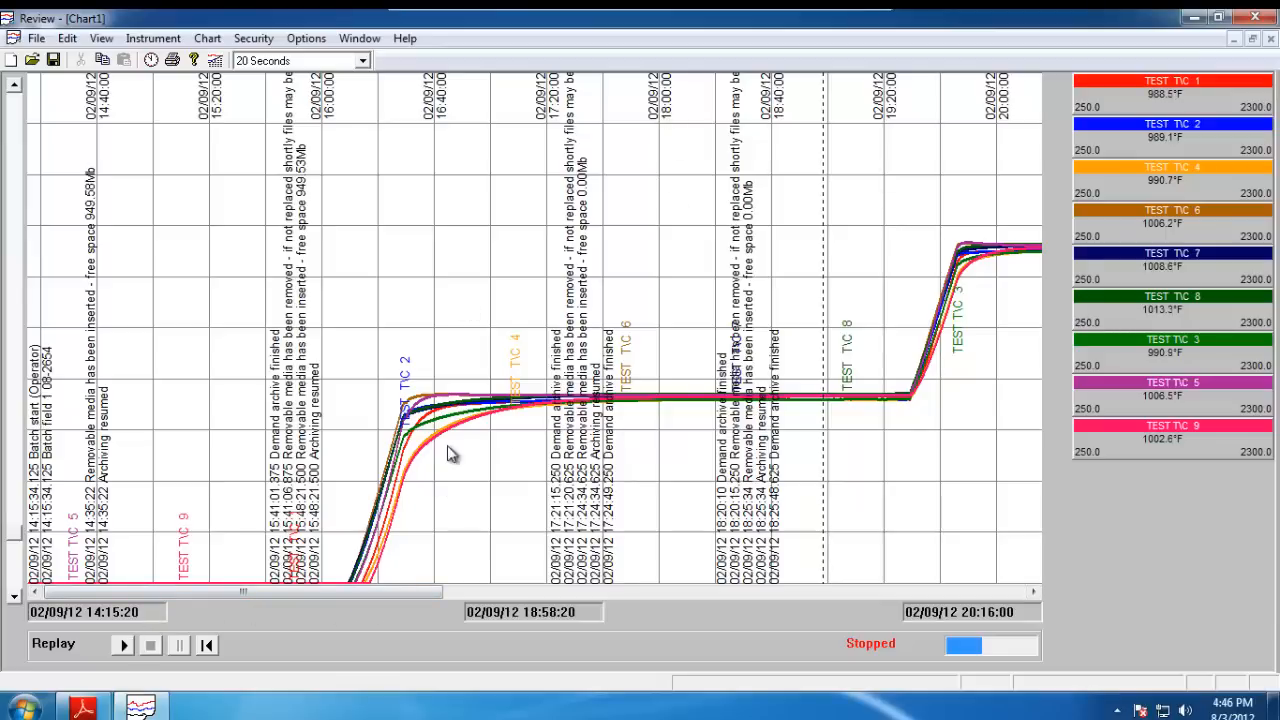
# Set the chart speed to 2 Seconds.
pyautogui.moveTo(280, 592); pyautogui.dragTo(336, 597)
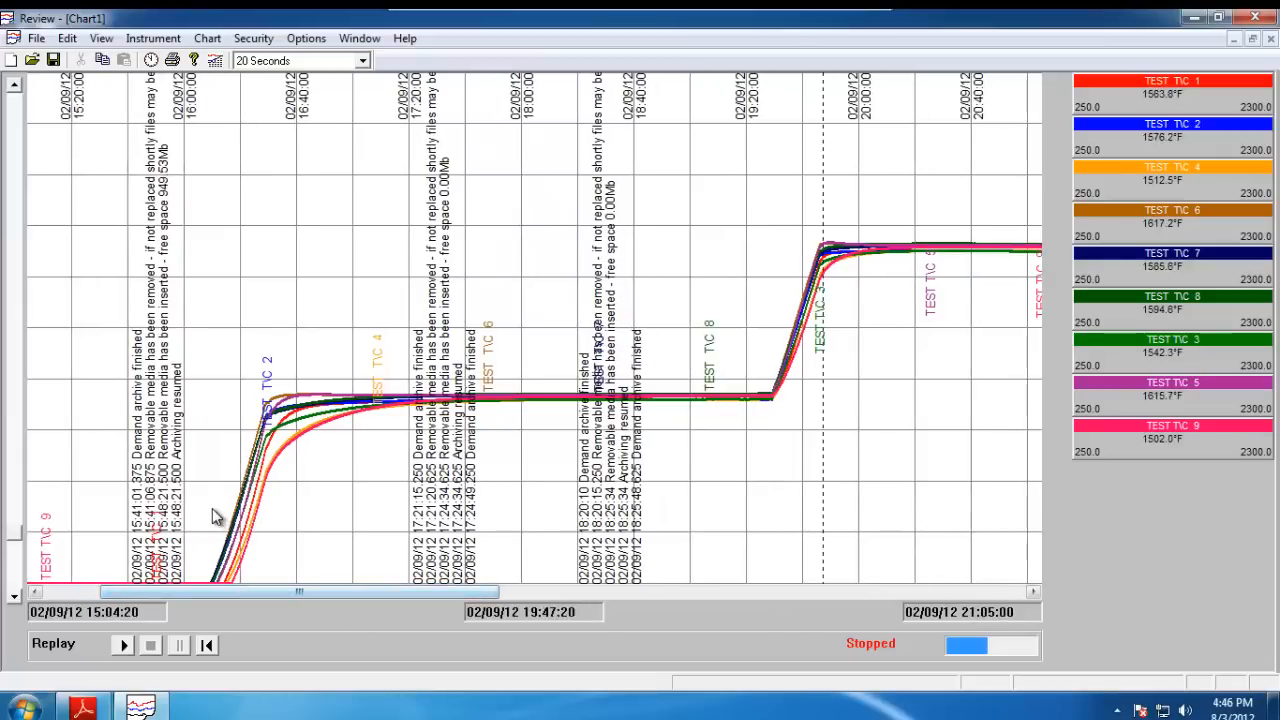
pyautogui.click(362, 61)
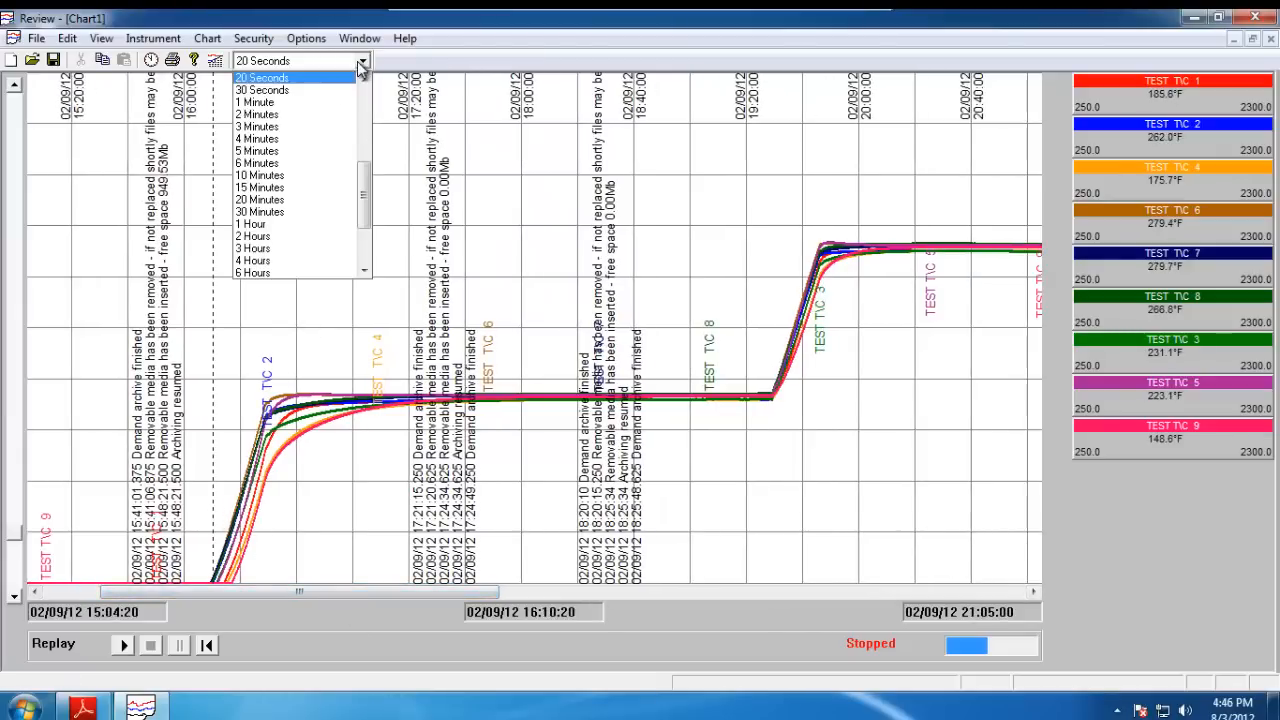
pyautogui.click(363, 97)
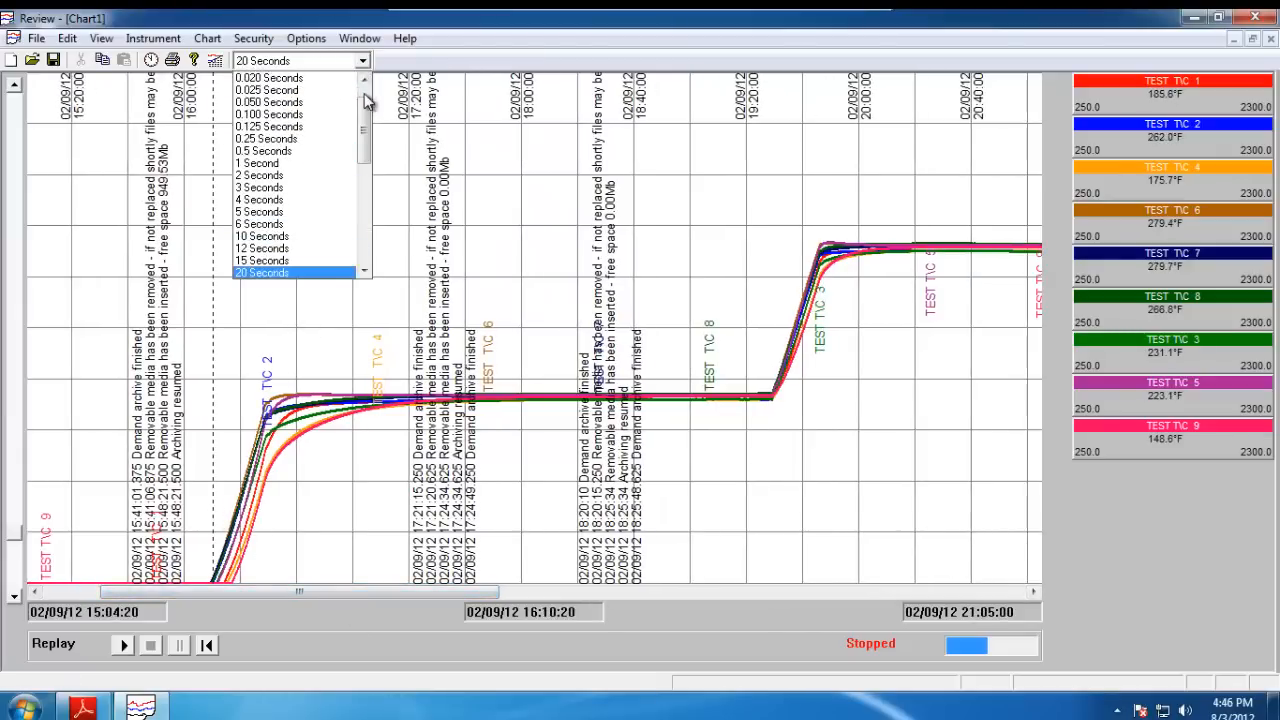
pyautogui.click(280, 176)
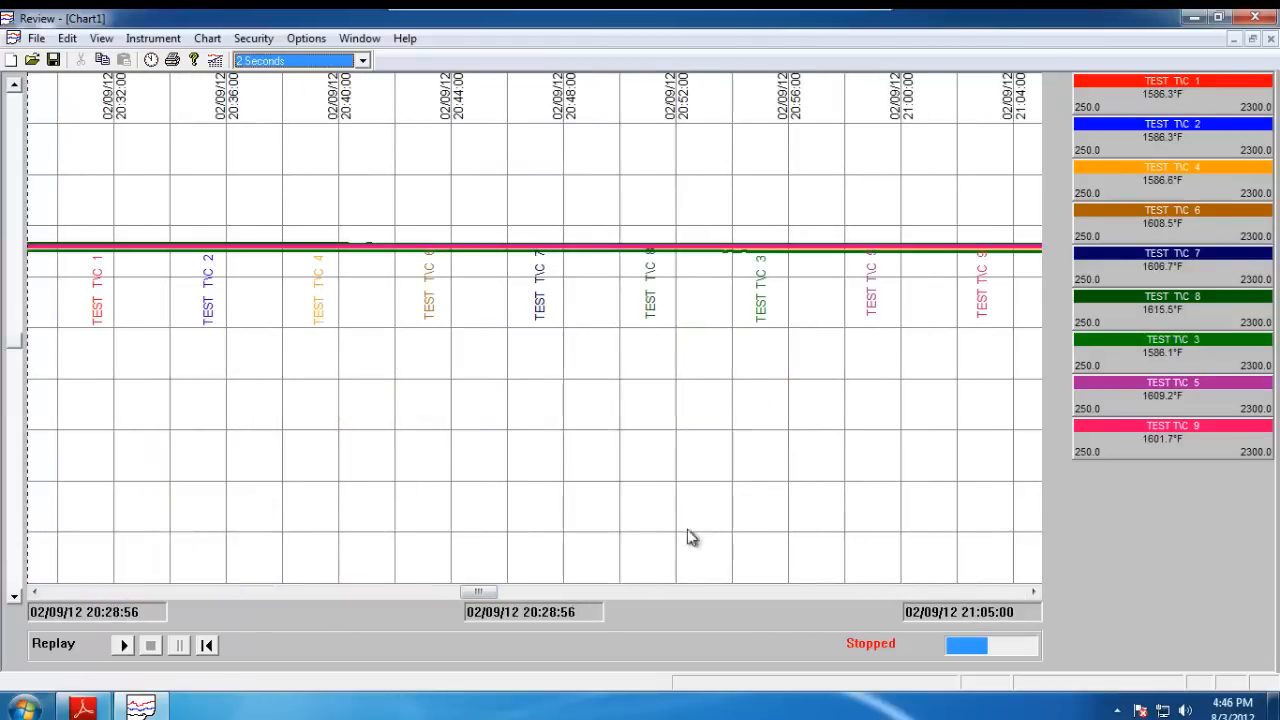
# Place the replay cursor at about 19:28 on the chart, then start and stop the replay.
pyautogui.moveTo(405, 600); pyautogui.dragTo(400, 600)
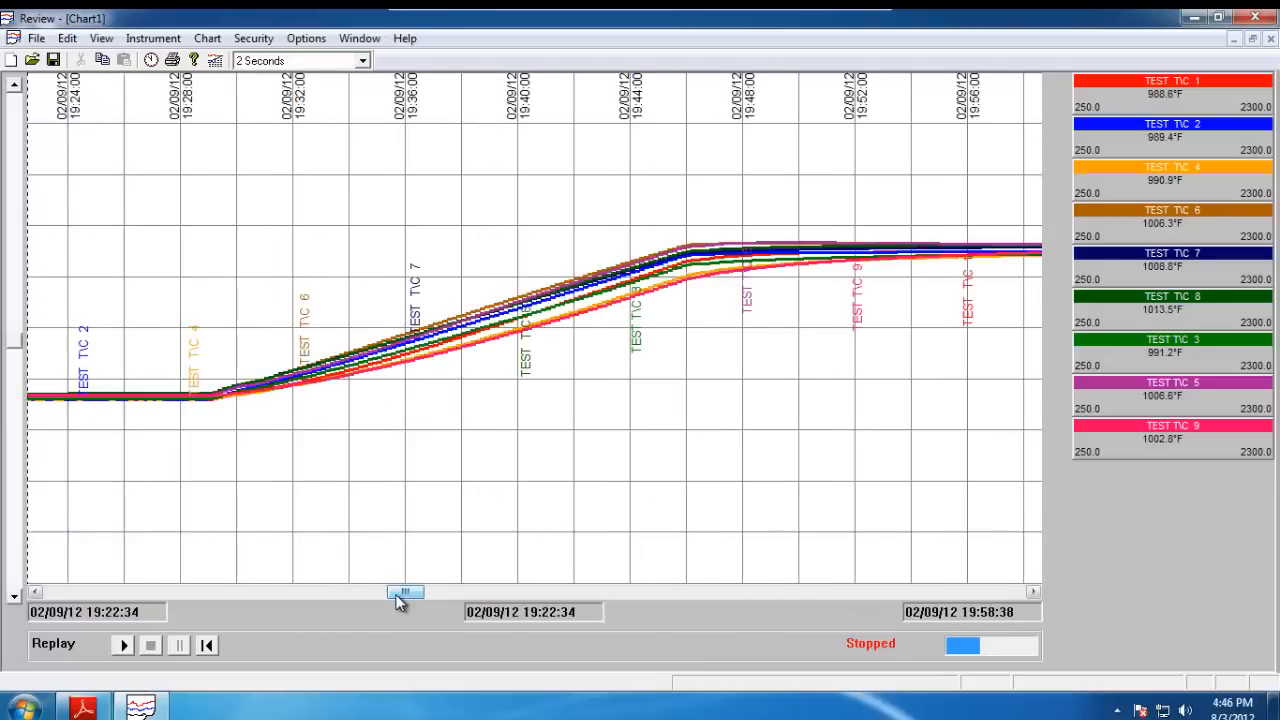
pyautogui.click(190, 403)
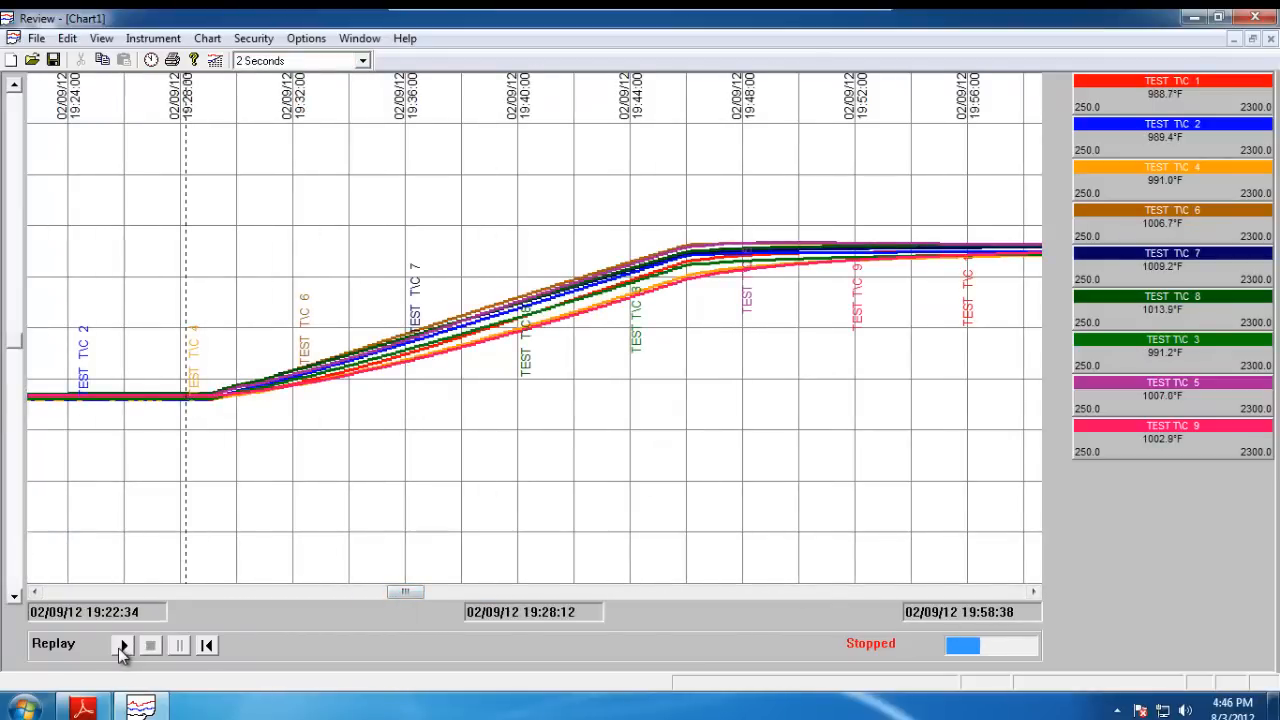
pyautogui.click(124, 646)
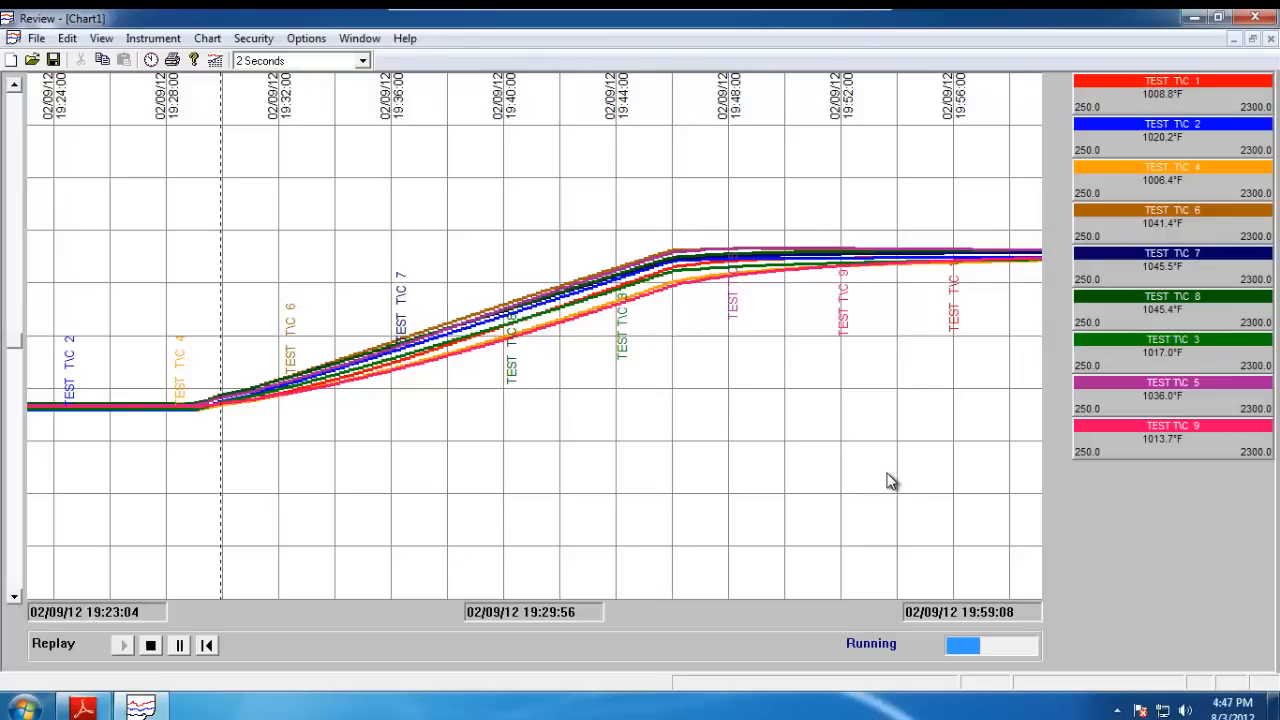
pyautogui.click(151, 646)
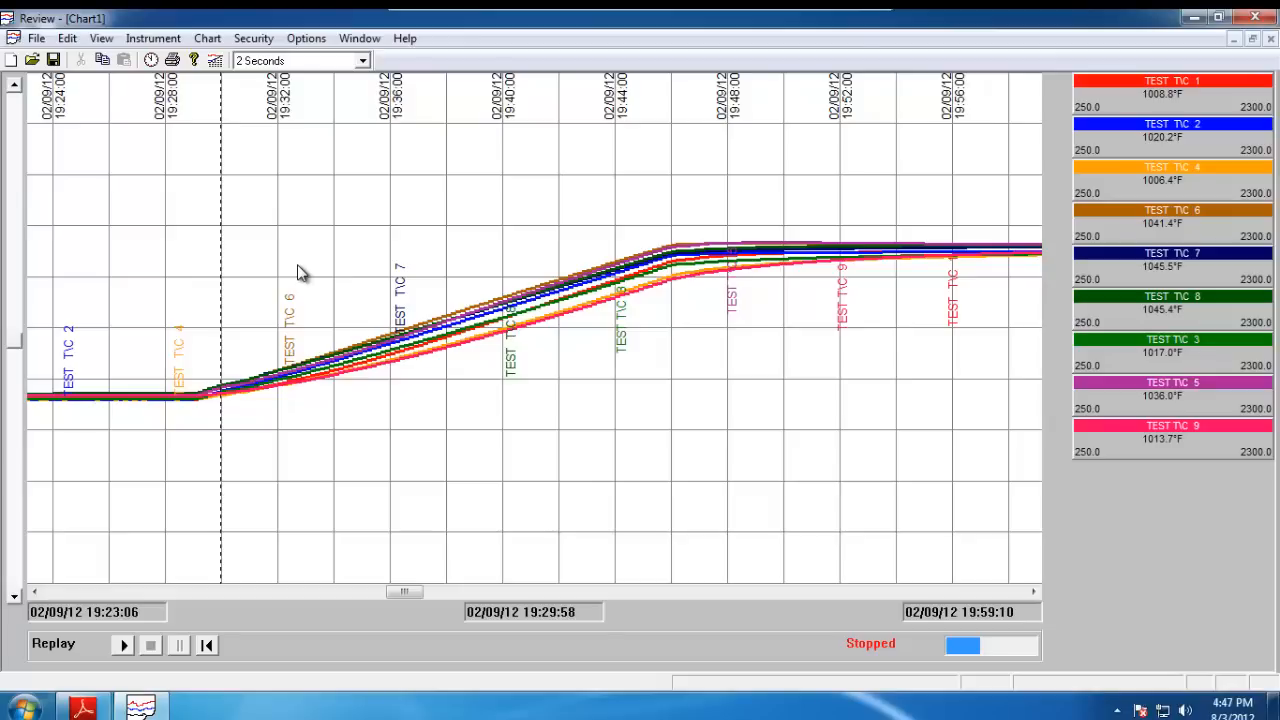
pyautogui.press('Num_Lock')
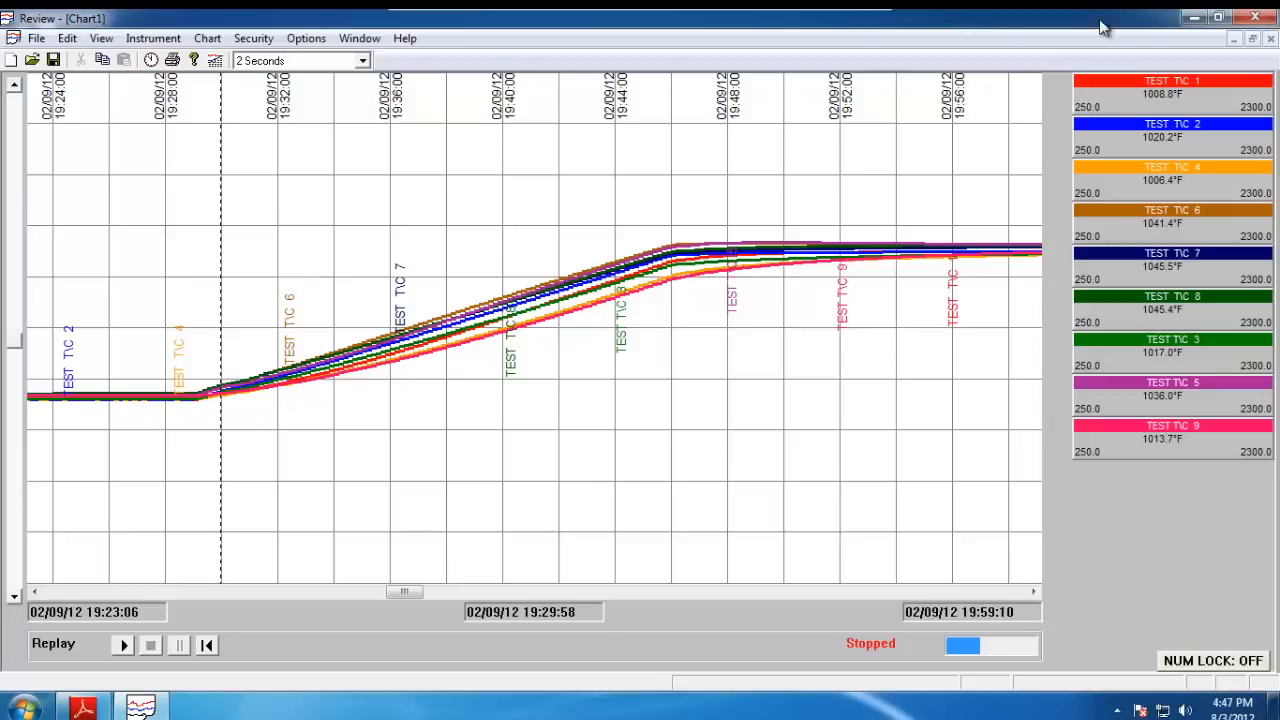
# Minimize and restore the chart window, and switch the chart to its spreadsheet view.
pyautogui.click(1233, 38)
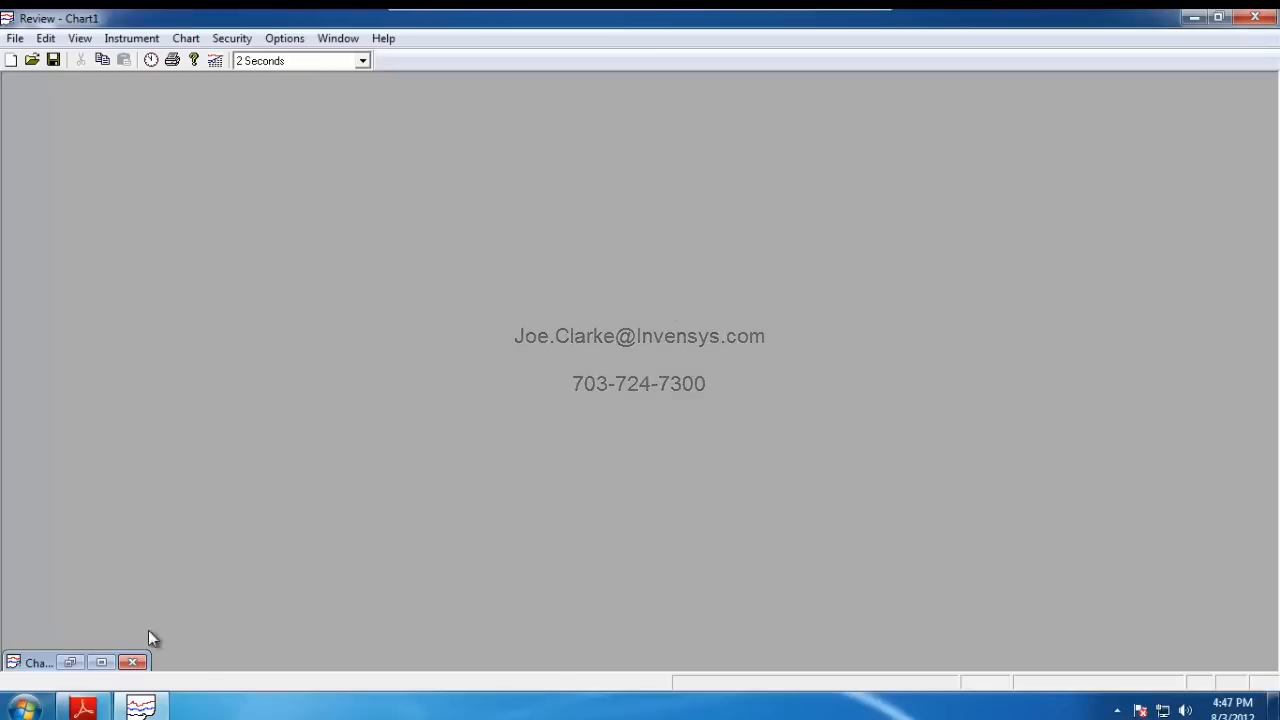
pyautogui.click(103, 662)
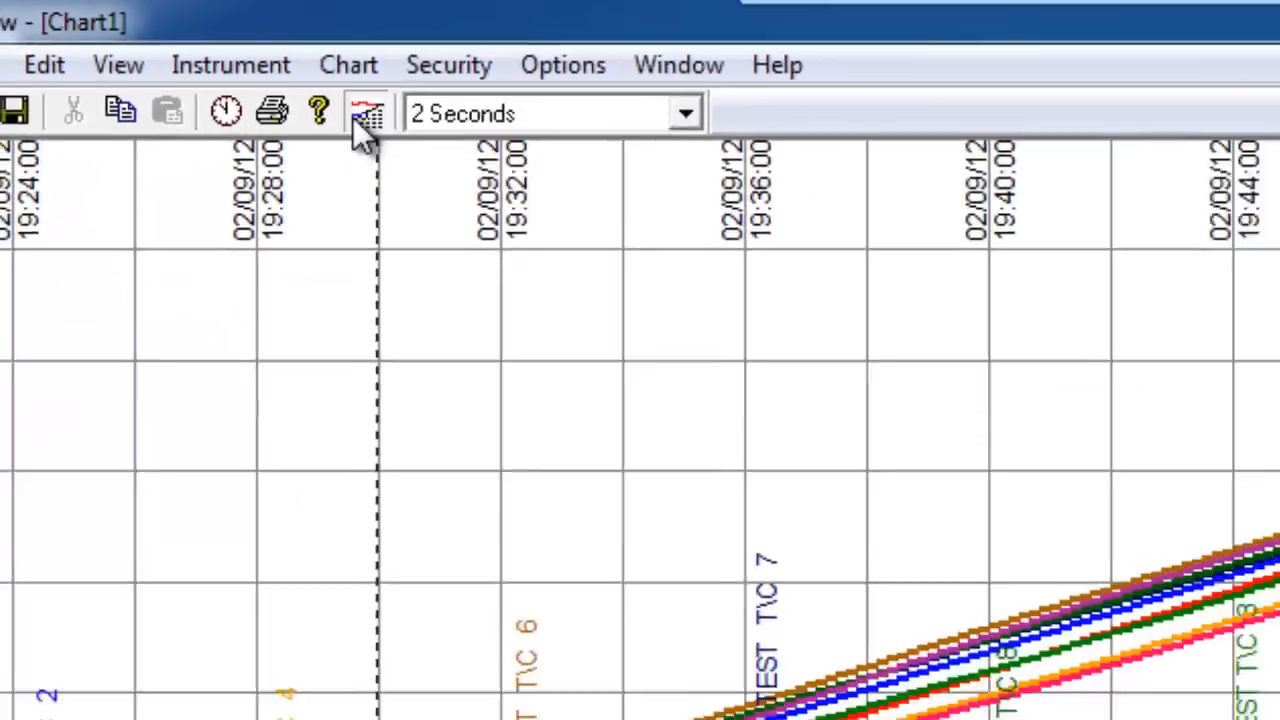
pyautogui.click(552, 198)
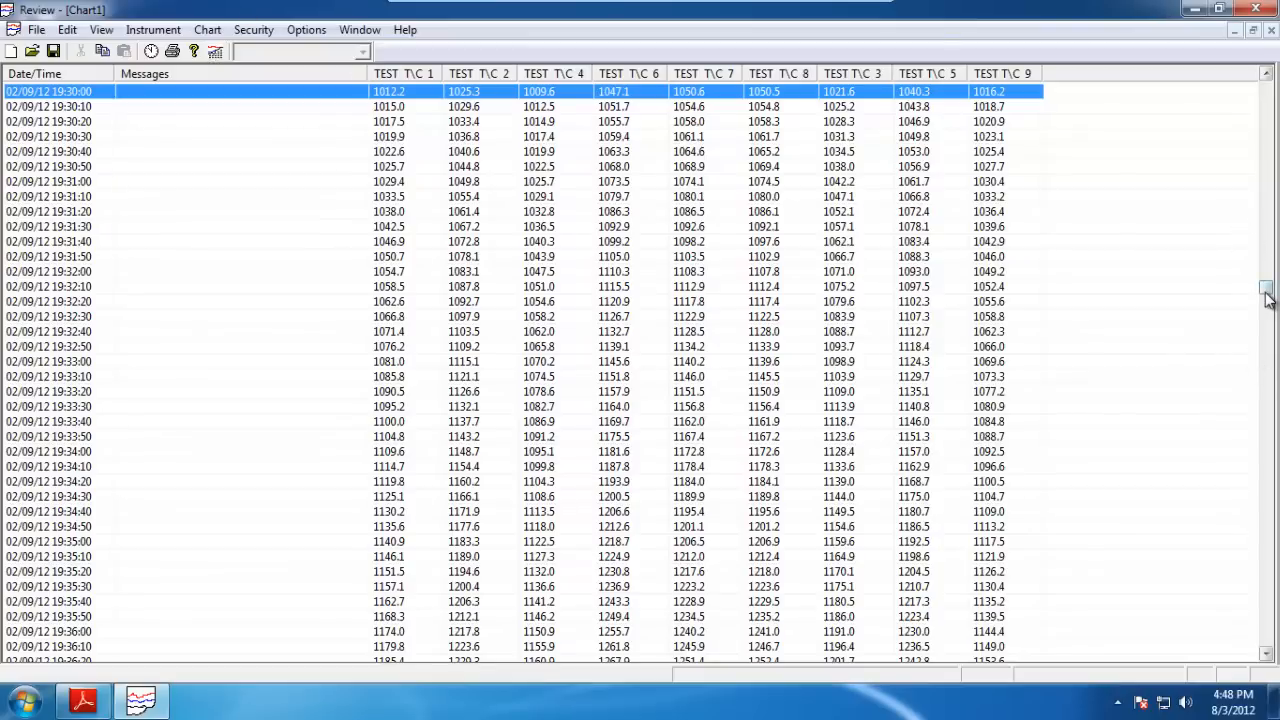
# In Print Setup, set the print range to Batch and choose batch 08-2654.
pyautogui.moveTo(1267, 297); pyautogui.dragTo(1272, 250)
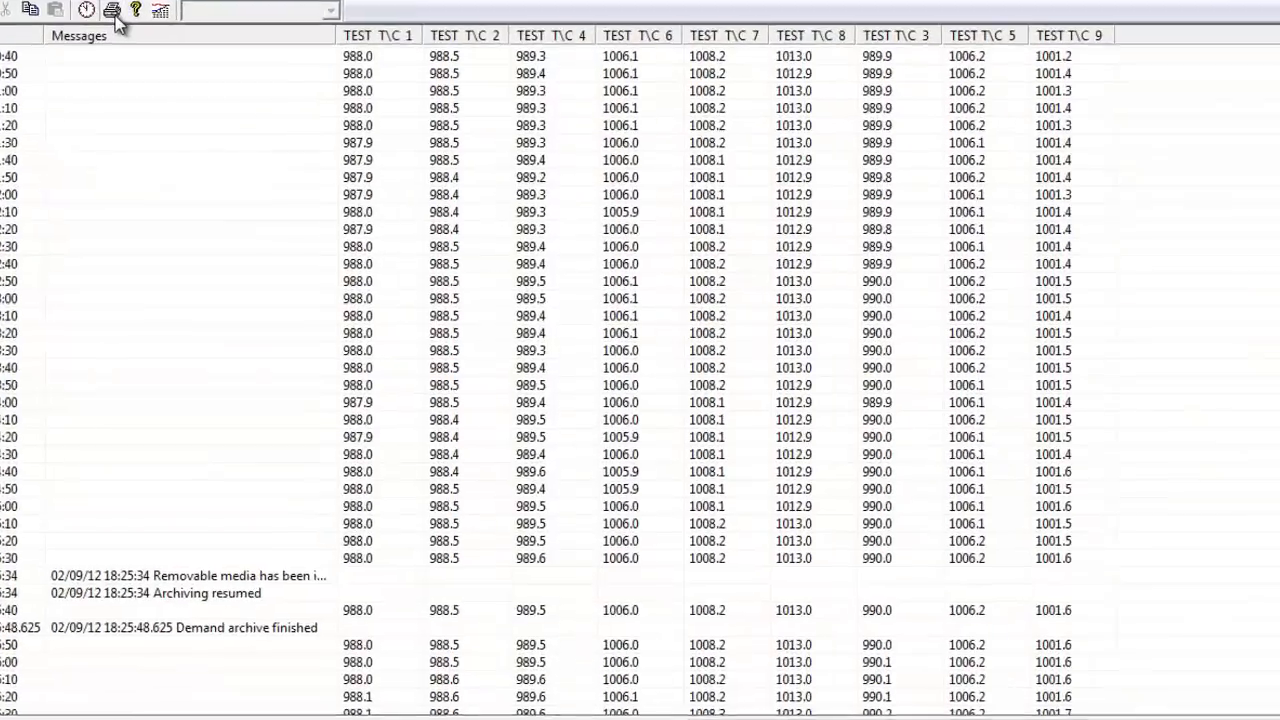
pyautogui.click(178, 58)
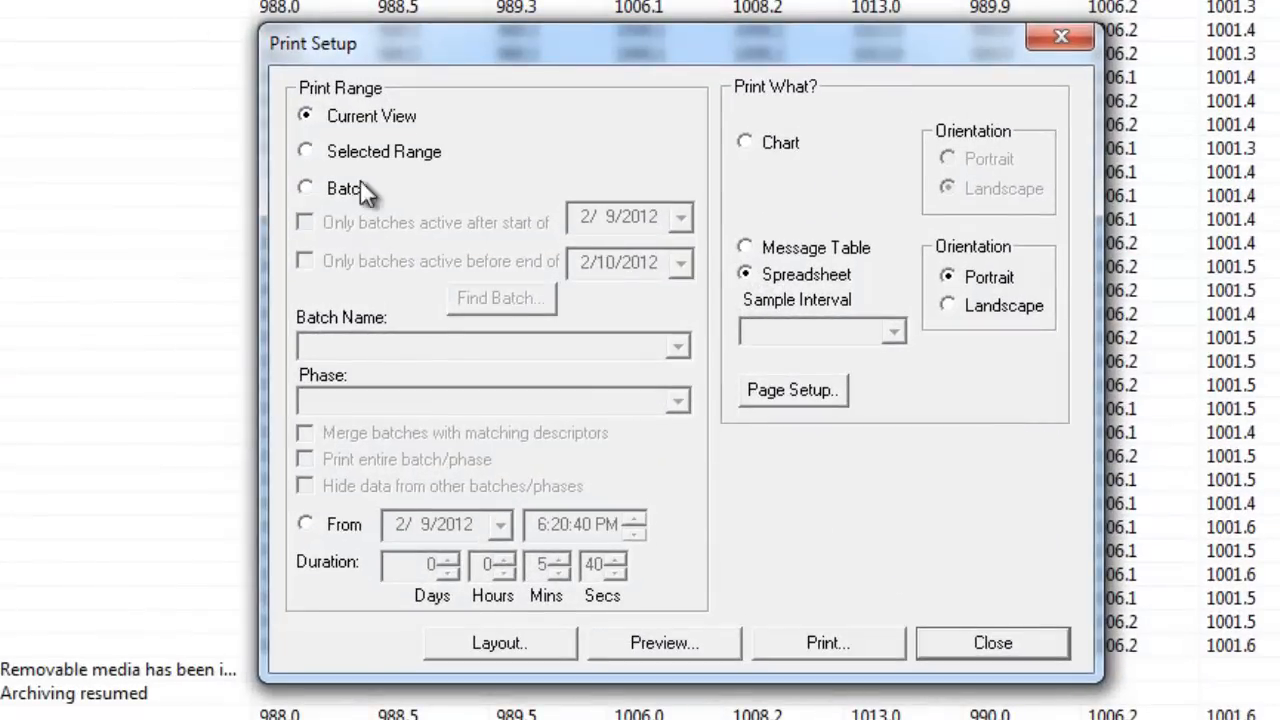
pyautogui.click(308, 192)
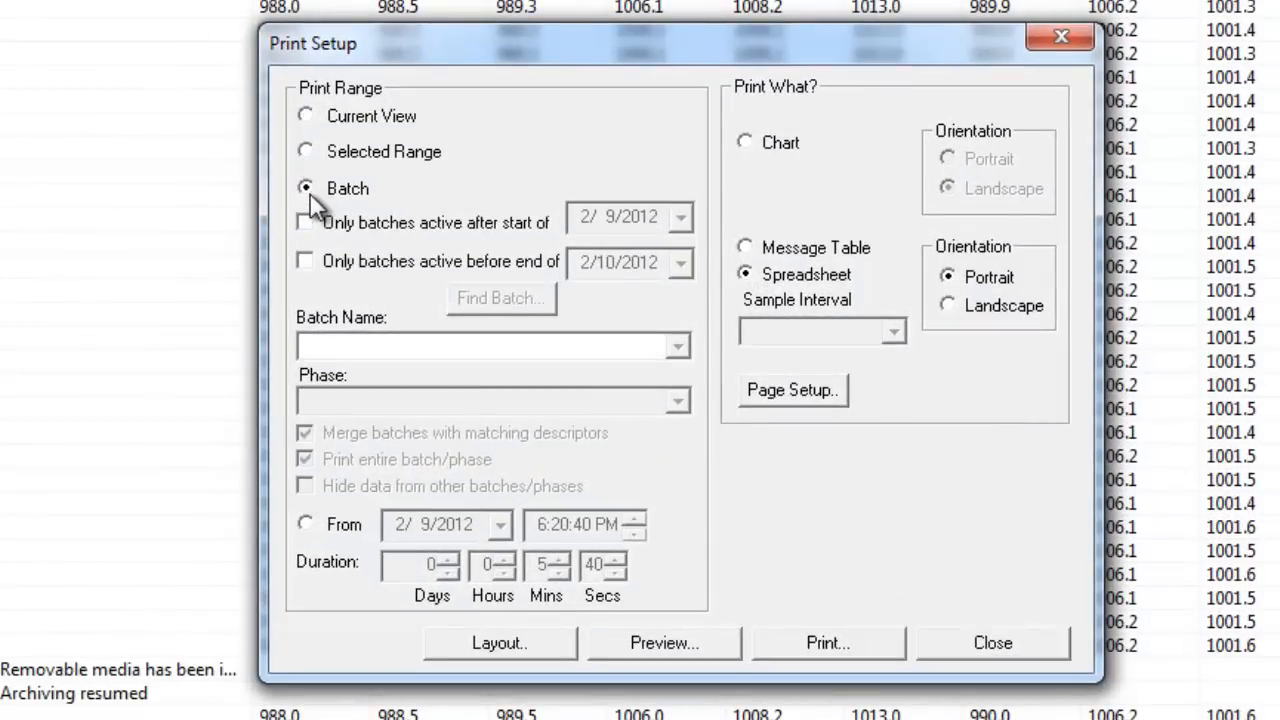
pyautogui.click(514, 348)
pyautogui.click(360, 376)
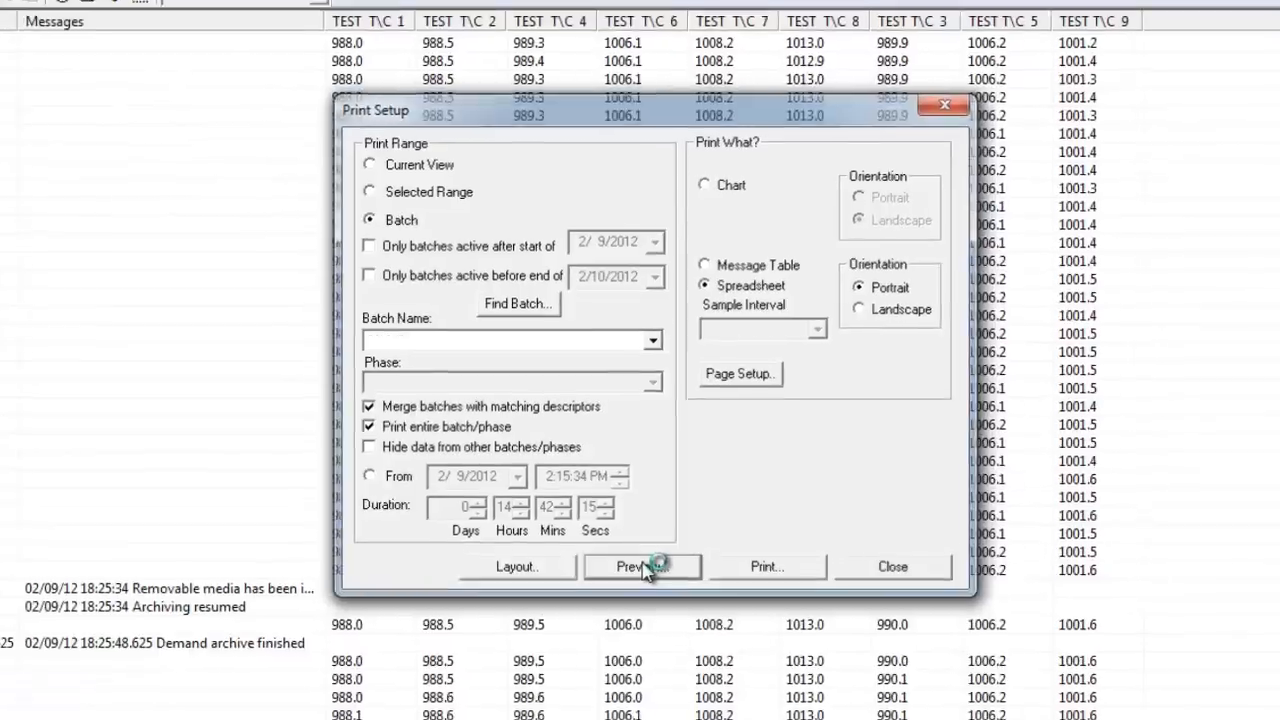
# Preview the batch spreadsheet printout, zoom in on the page, and close the preview.
pyautogui.click(662, 644)
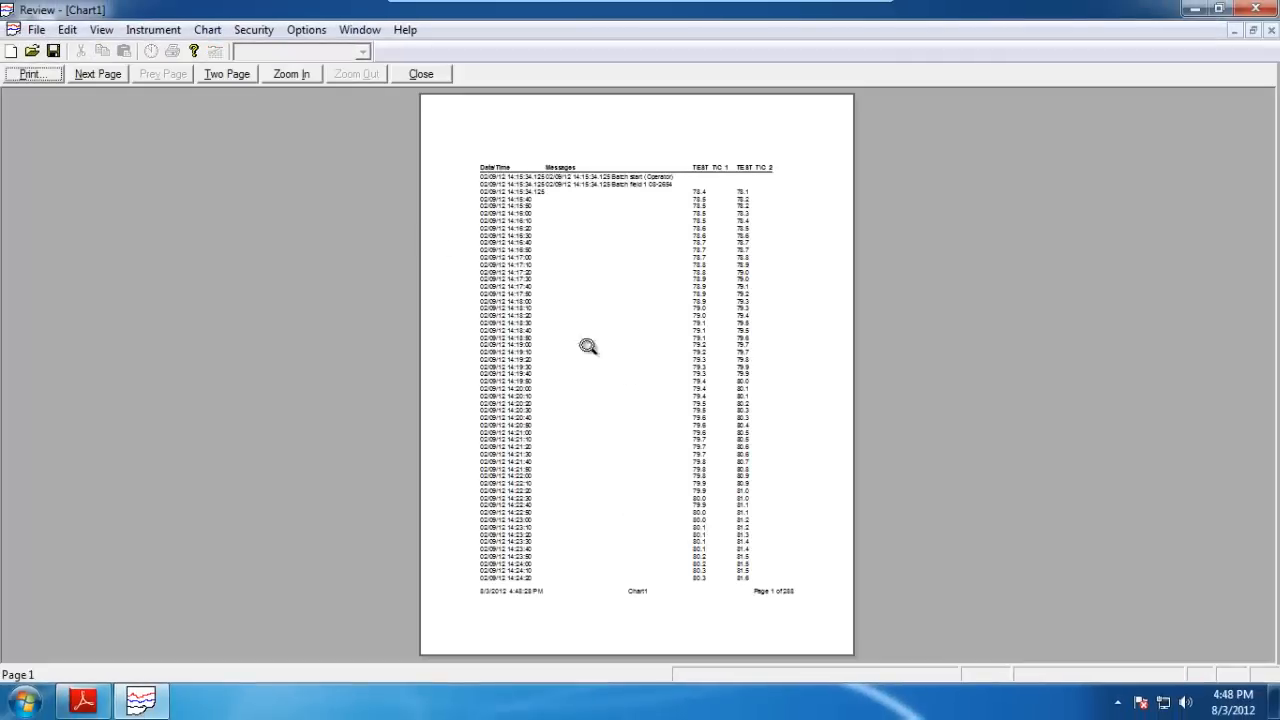
pyautogui.click(291, 74)
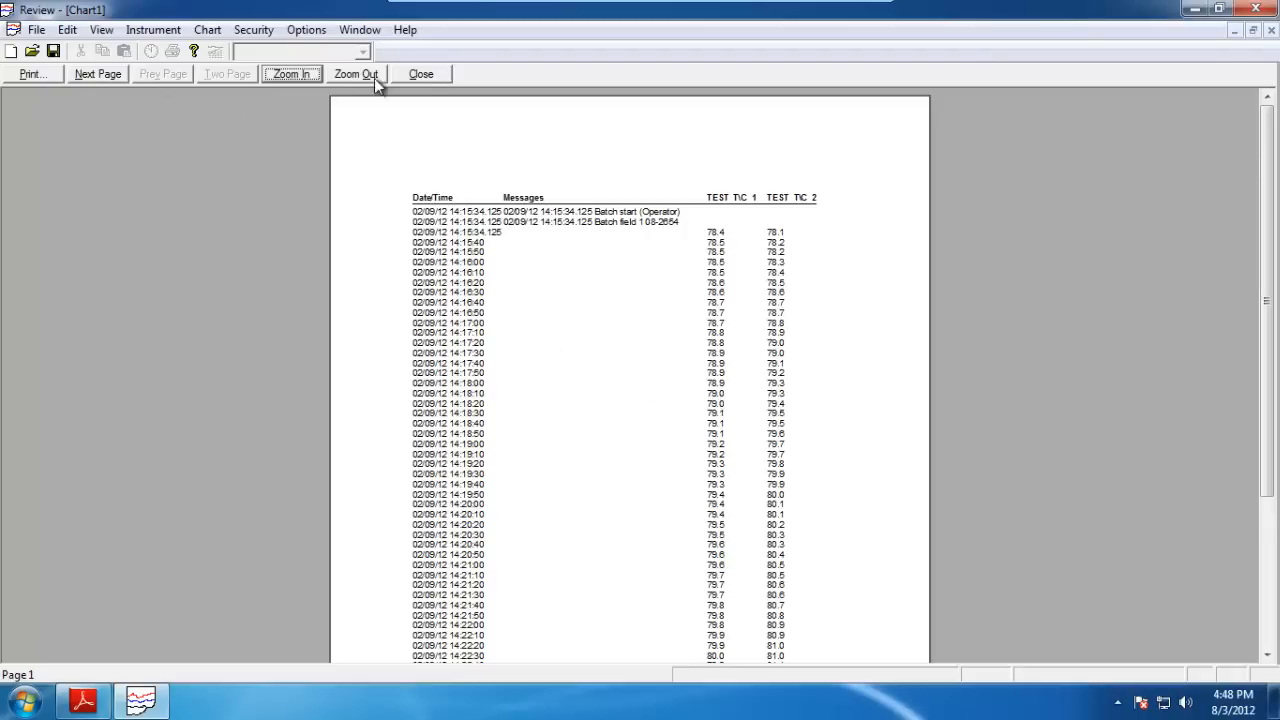
pyautogui.click(420, 76)
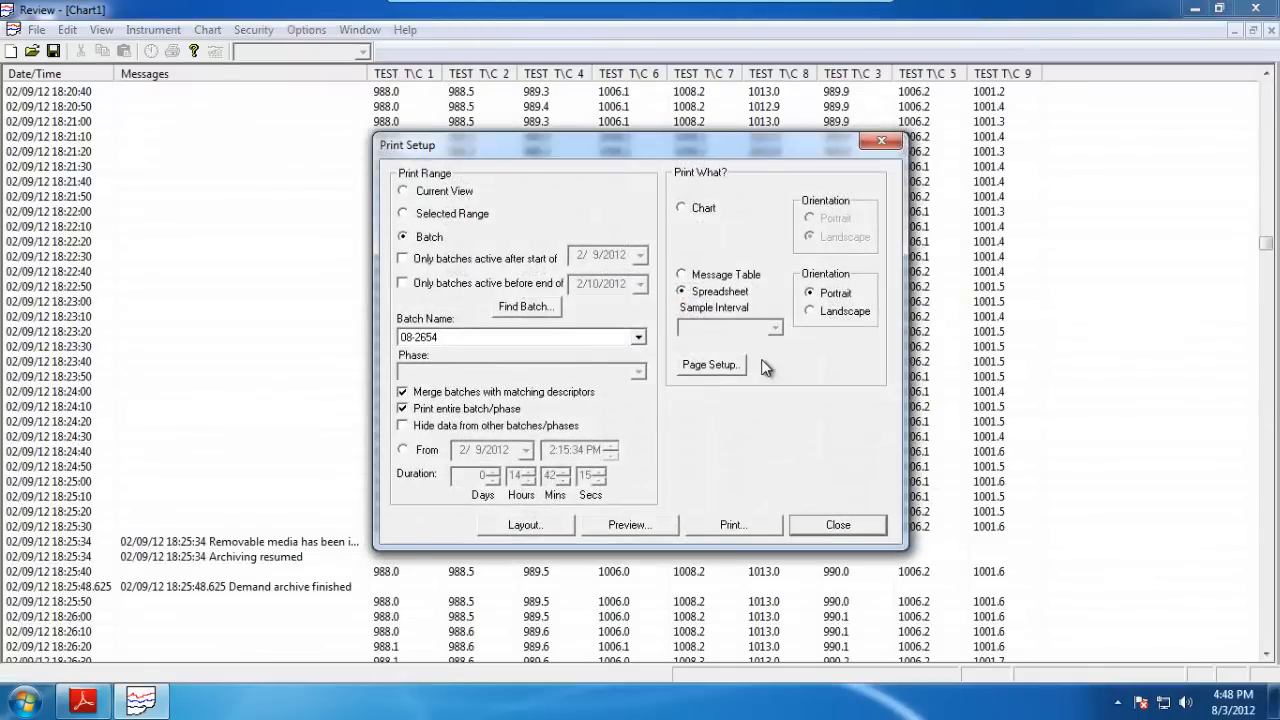
# Open the print Layout header and footer options, cancel them, and close Print Setup.
pyautogui.click(532, 526)
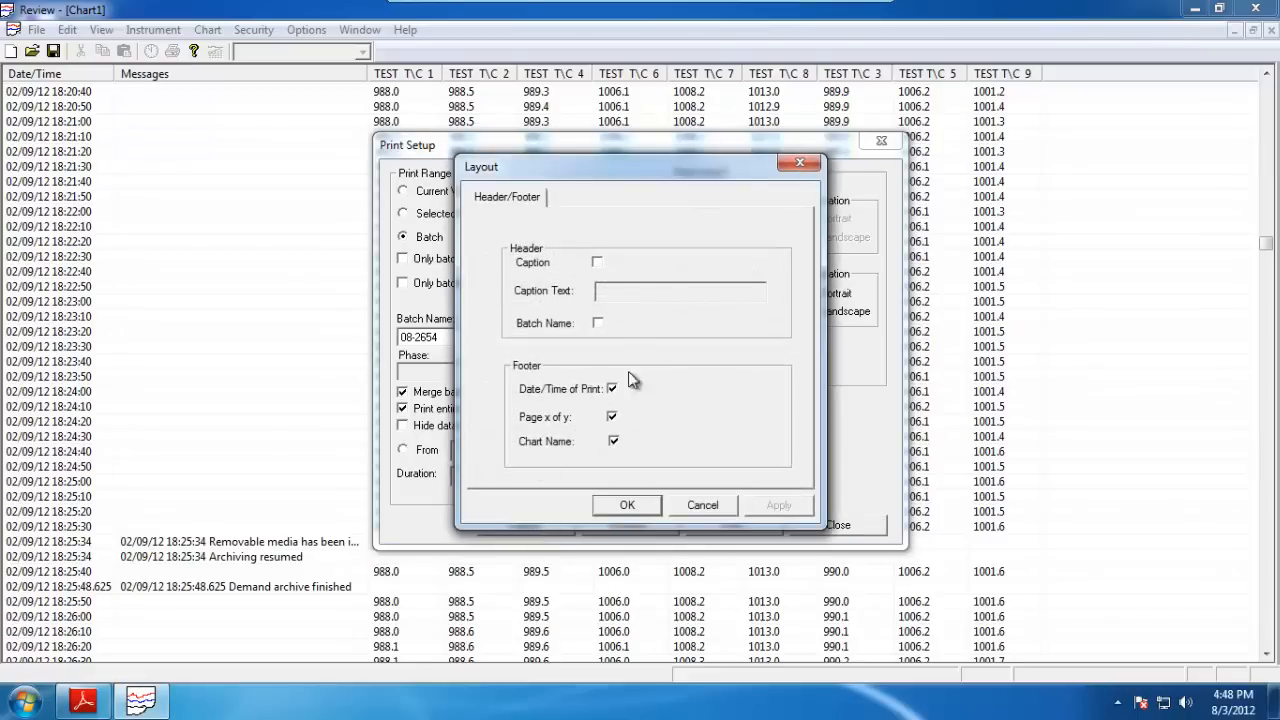
pyautogui.click(698, 505)
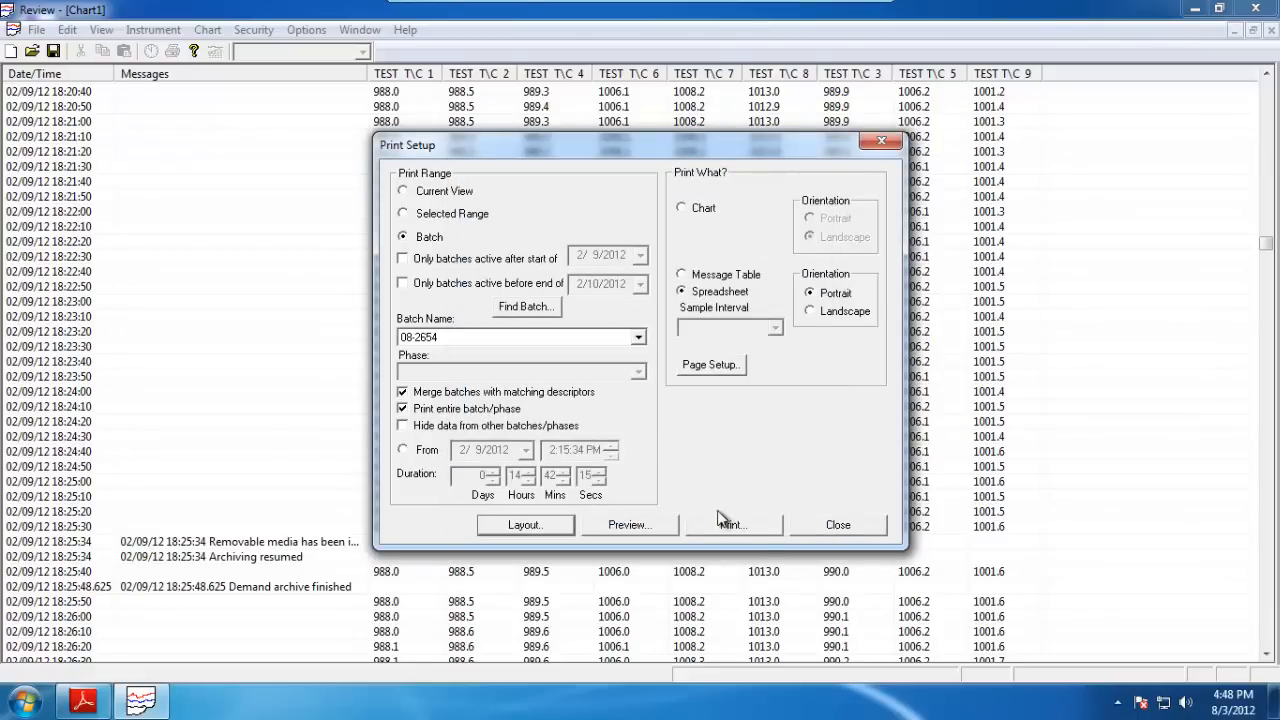
pyautogui.click(832, 525)
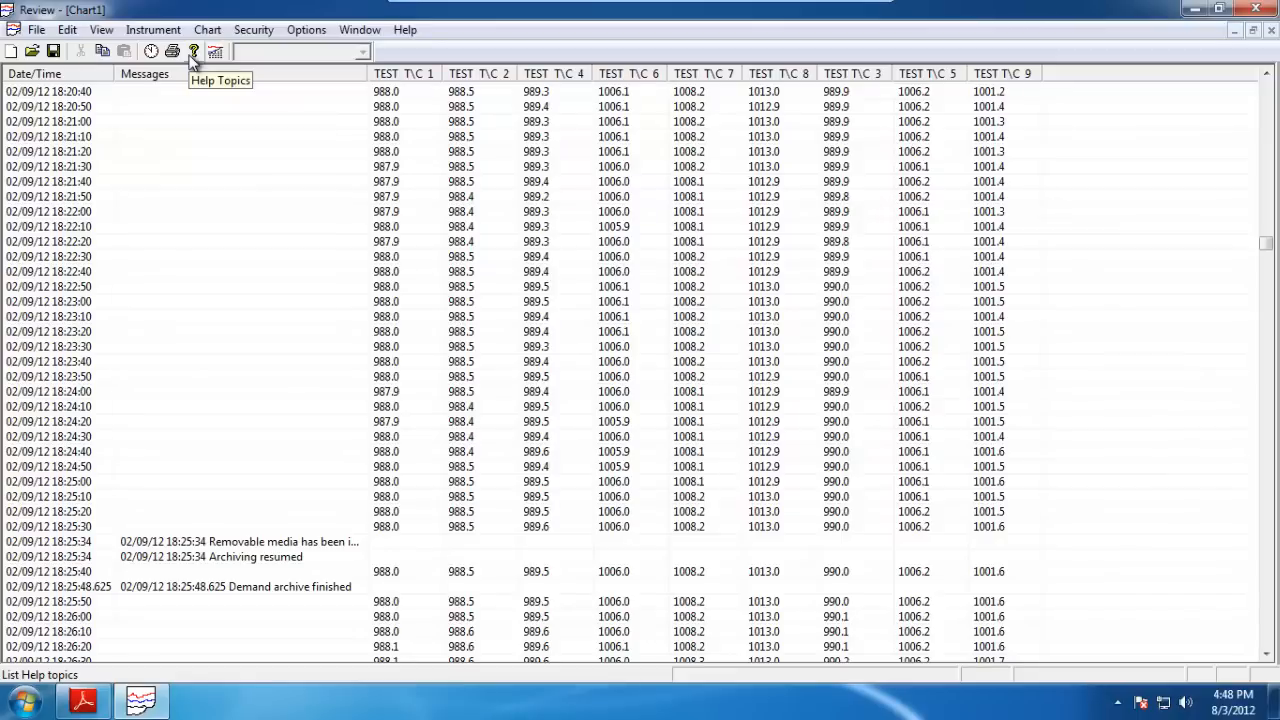
# Scroll the spreadsheet up to the first recorded batch entries.
pyautogui.scroll(15, 686, 250)
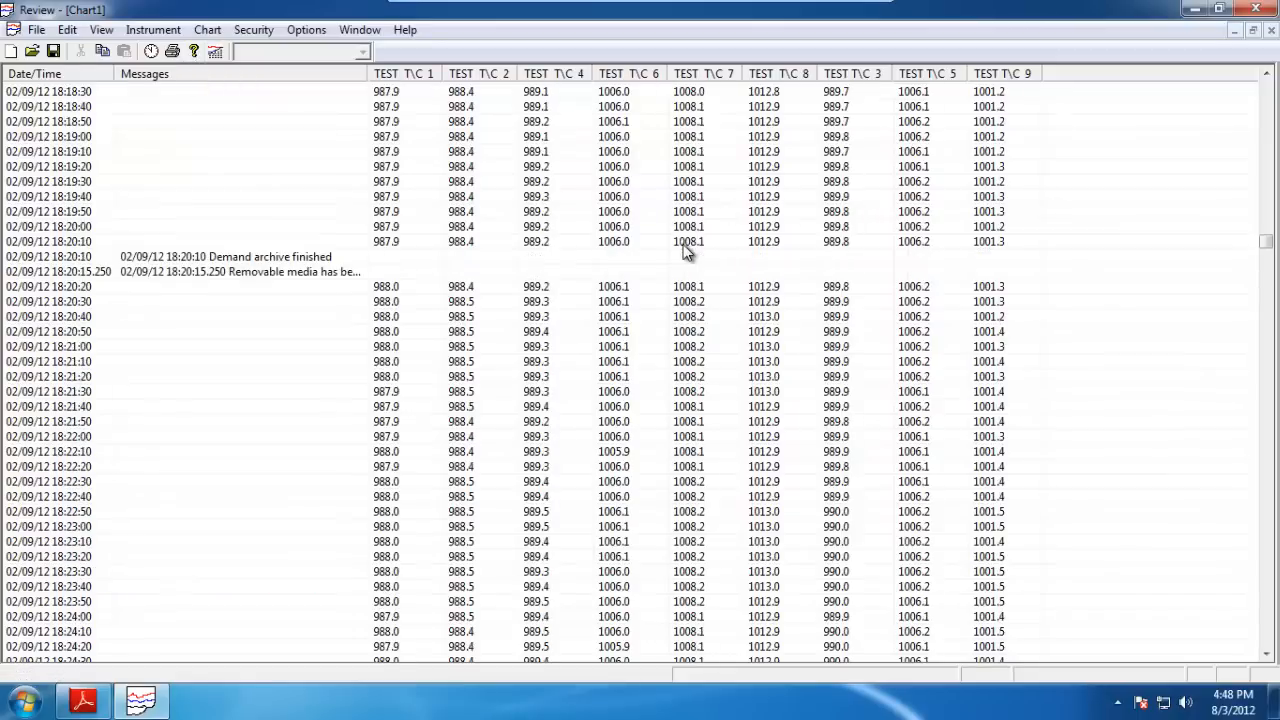
pyautogui.scroll(10, 686, 250)
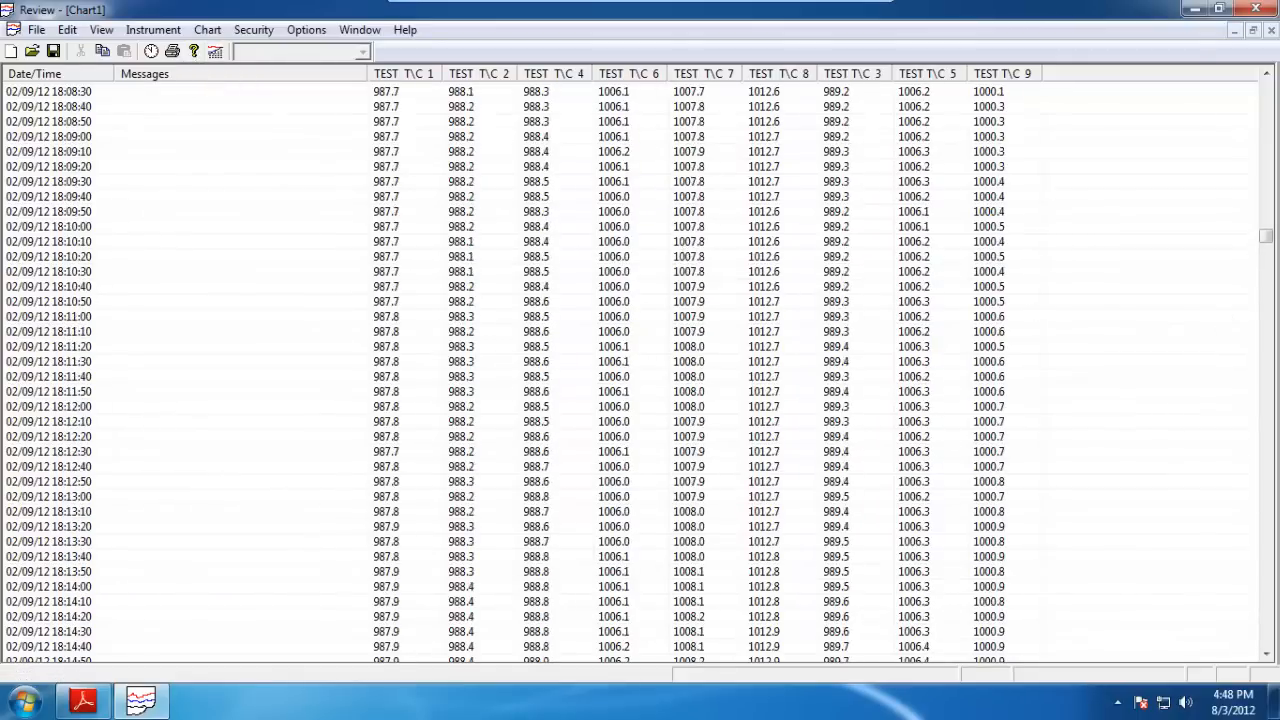
pyautogui.moveTo(1265, 238); pyautogui.dragTo(1276, 87)
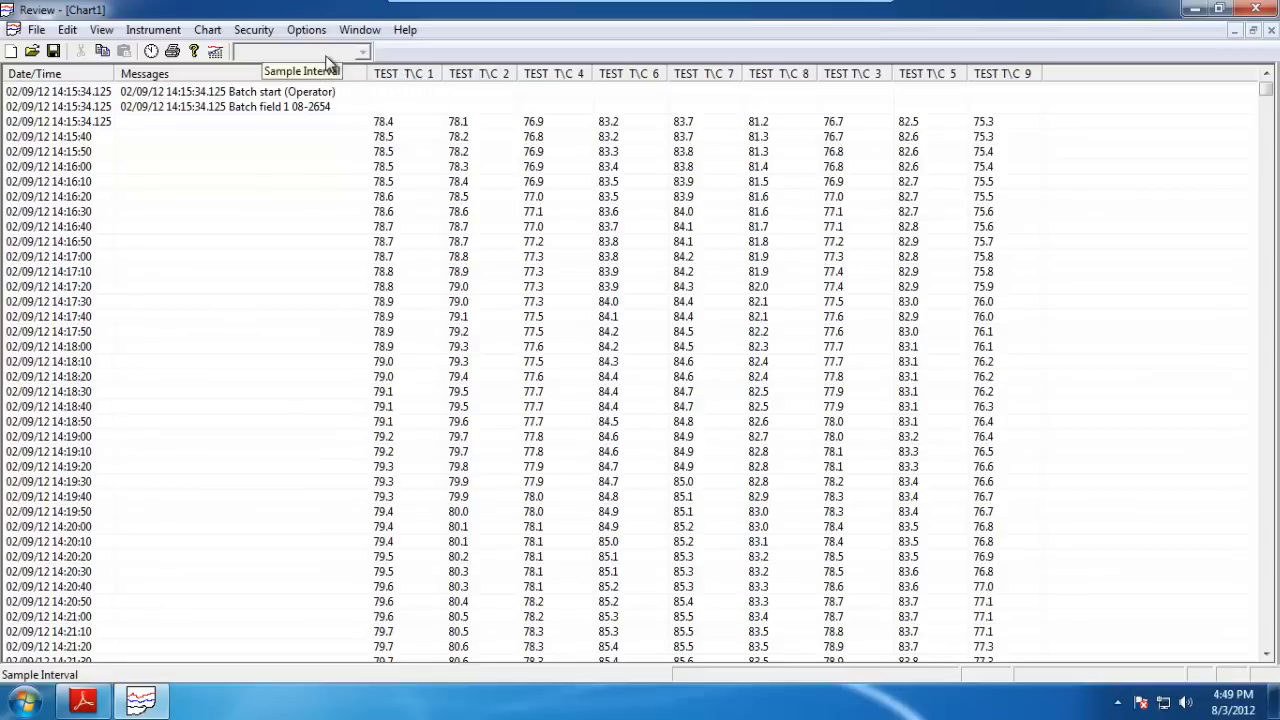
pyautogui.click(256, 32)
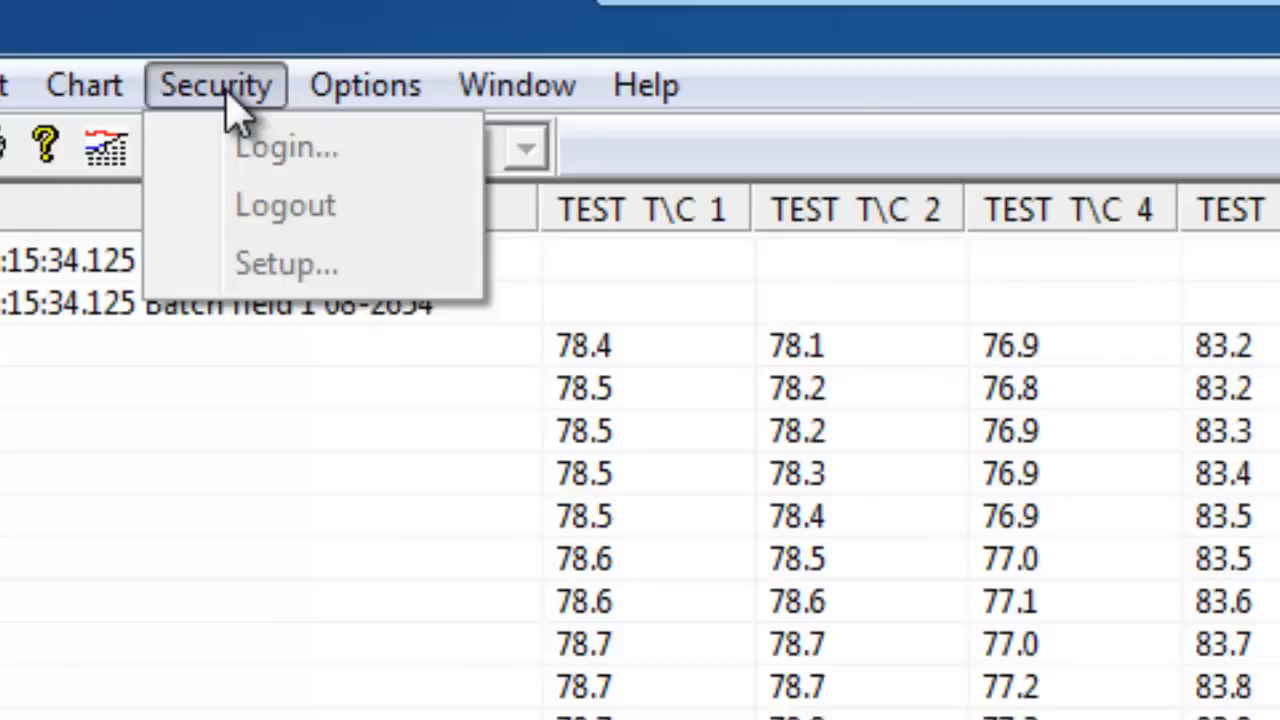
pyautogui.click(1089, 122)
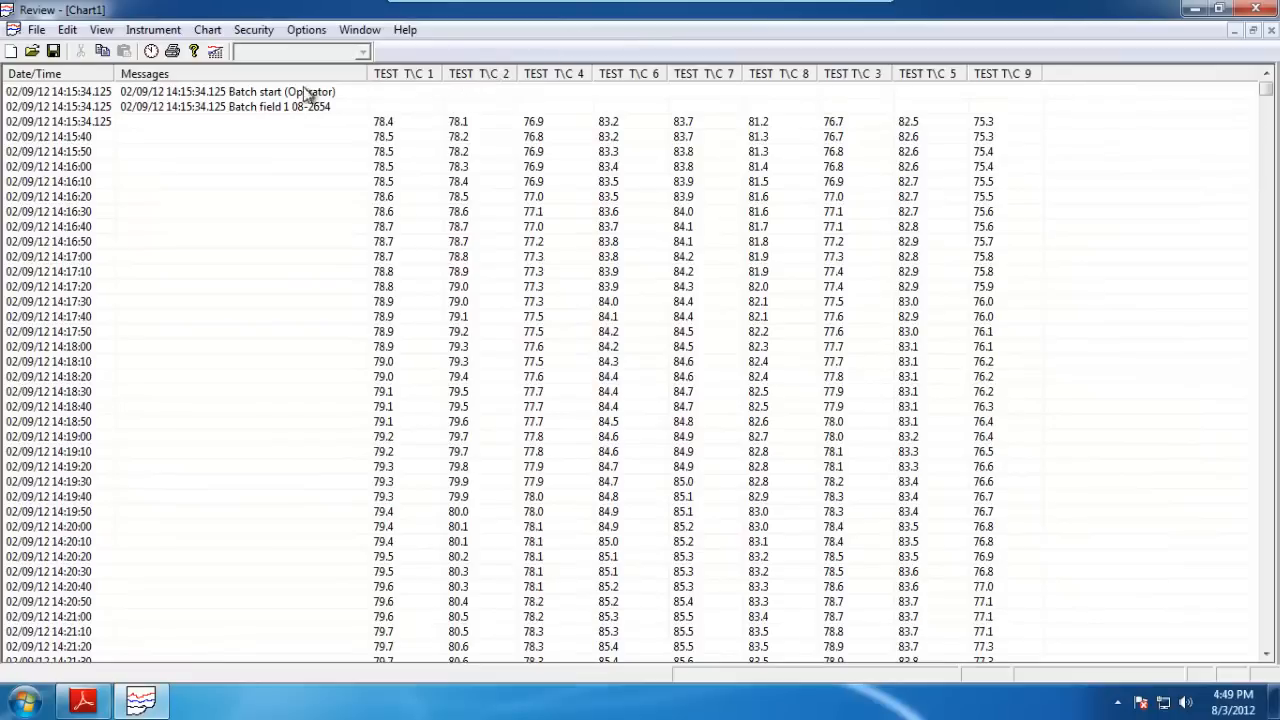
pyautogui.click(36, 29)
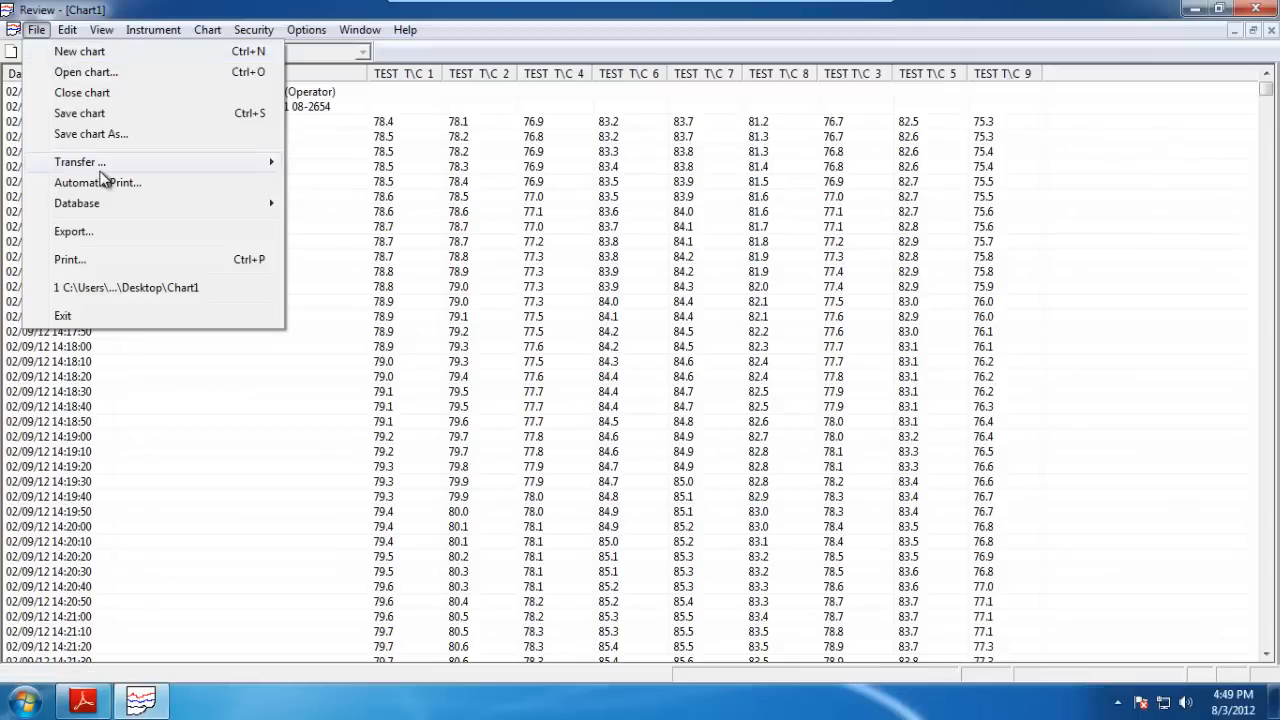
pyautogui.moveTo(101, 170)
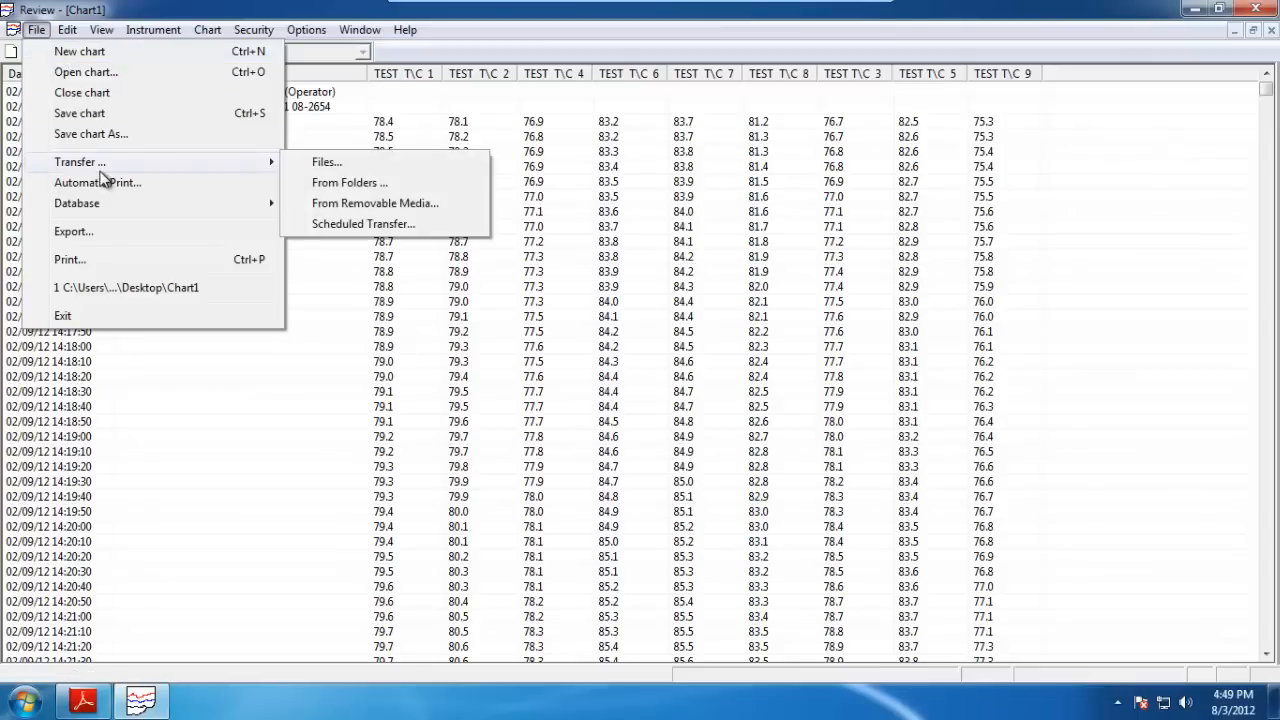
pyautogui.click(540, 42)
pyautogui.click(253, 29)
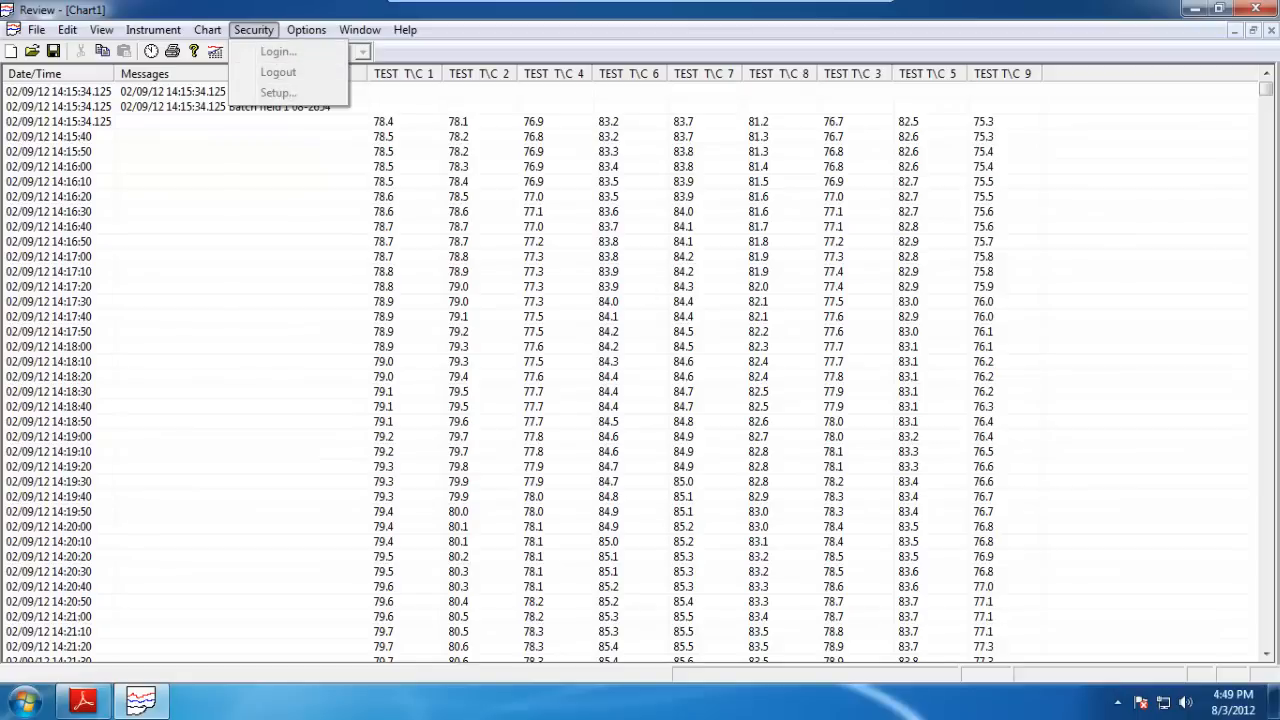
# Close the chart without saving its changes.
pyautogui.hotkey('alt', 'F4')
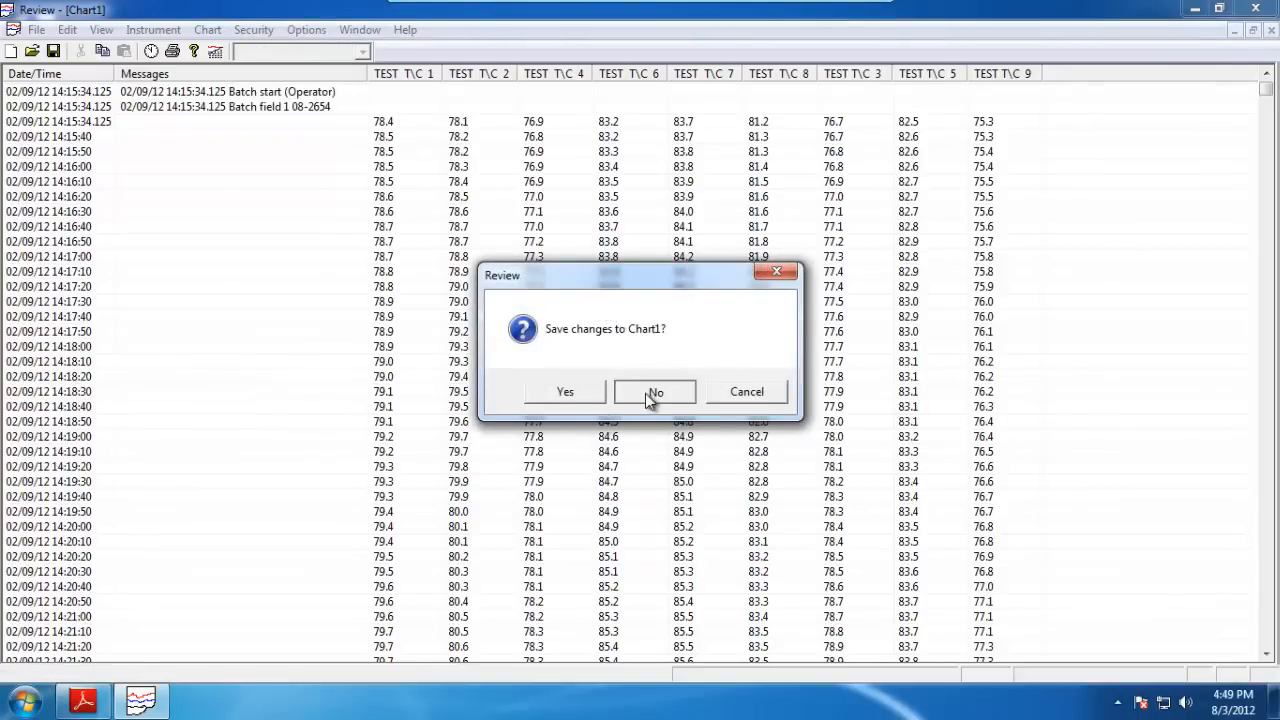
pyautogui.click(645, 393)
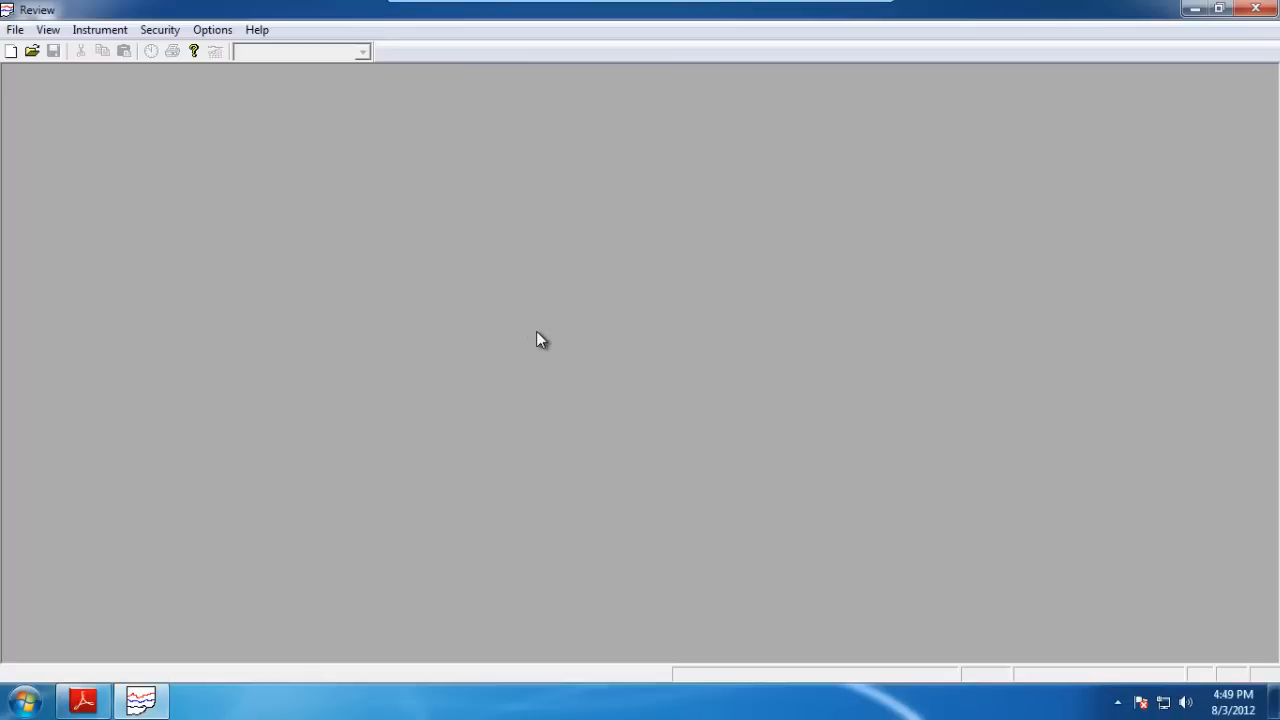
pyautogui.click(160, 30)
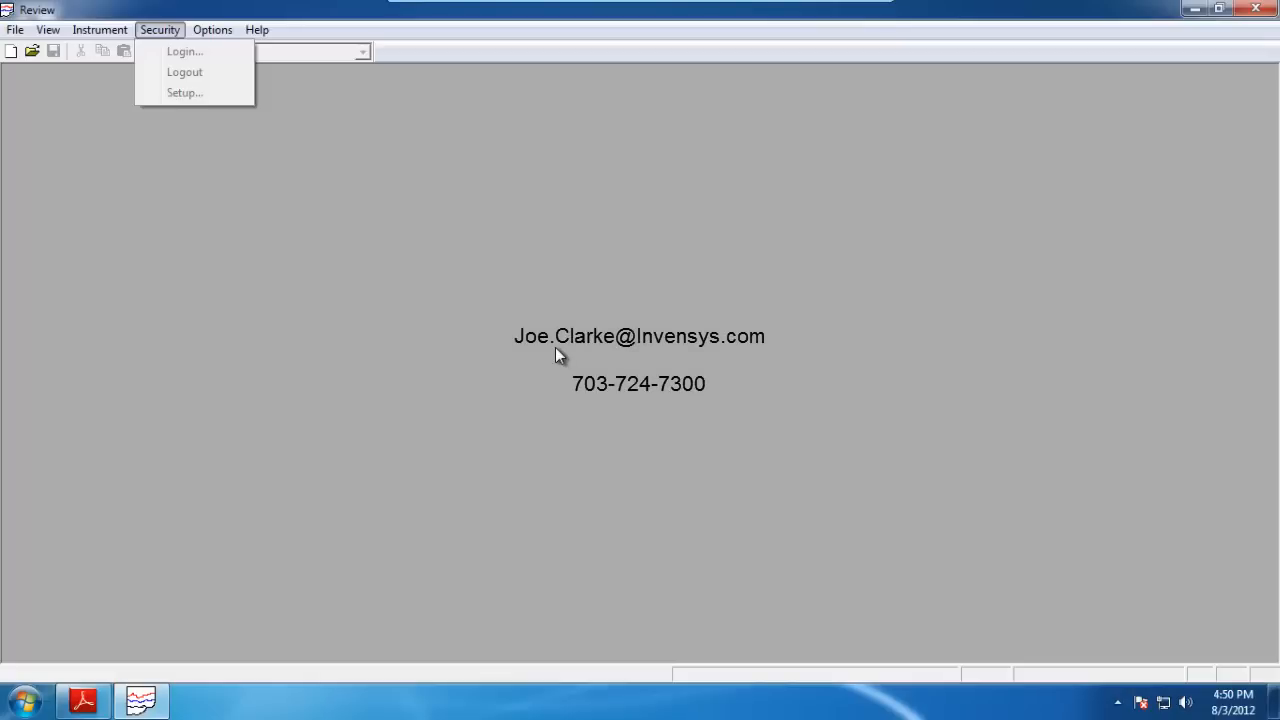
pyautogui.press('Escape')
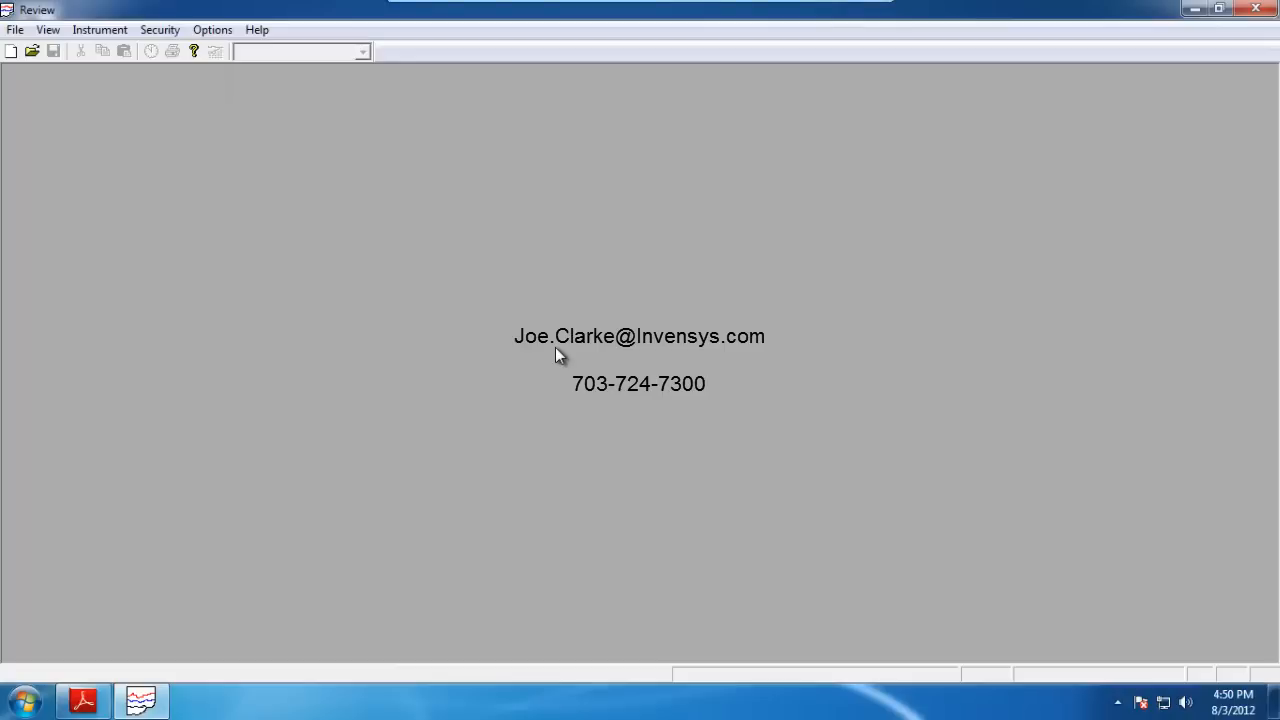